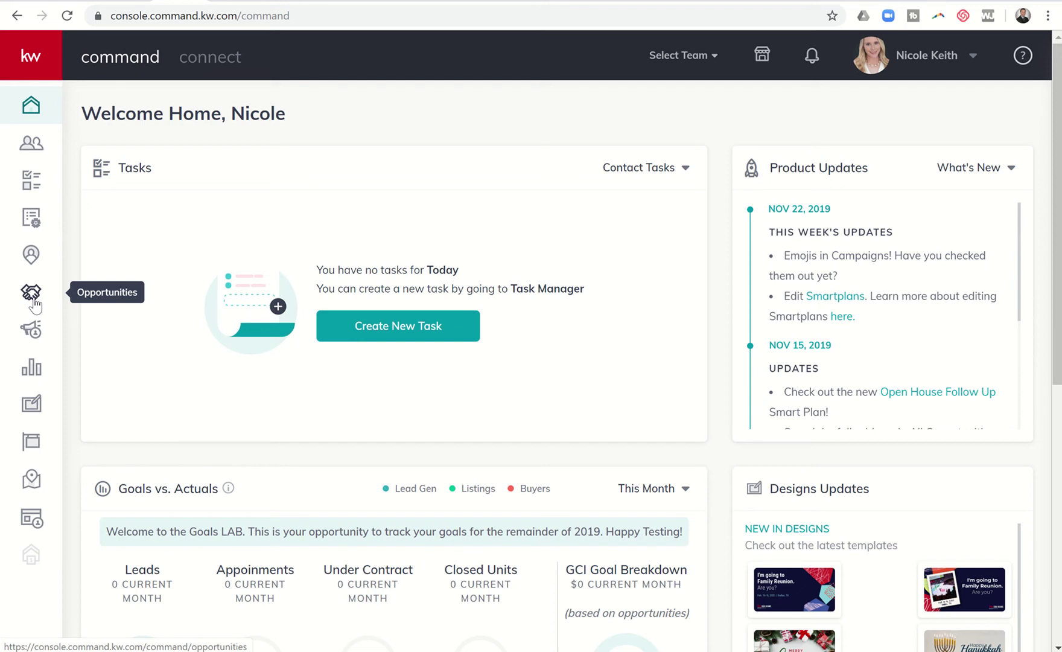
Open Opportunities and scroll through the Summit Property Group pipeline dashboard
left_click(34, 303)
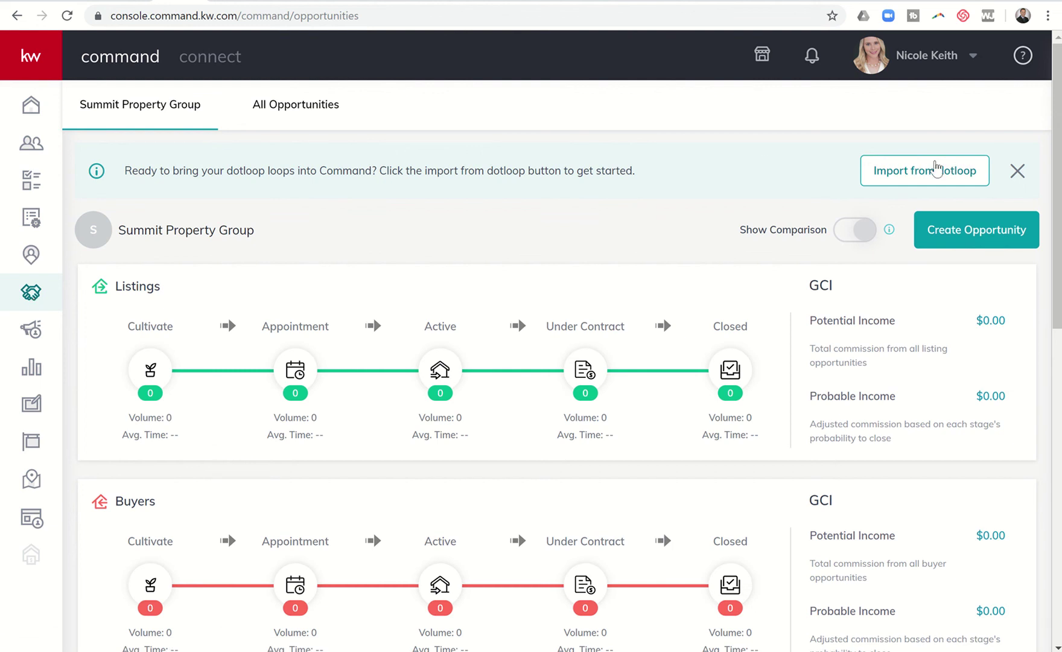
scroll(580, 228, "down", 3)
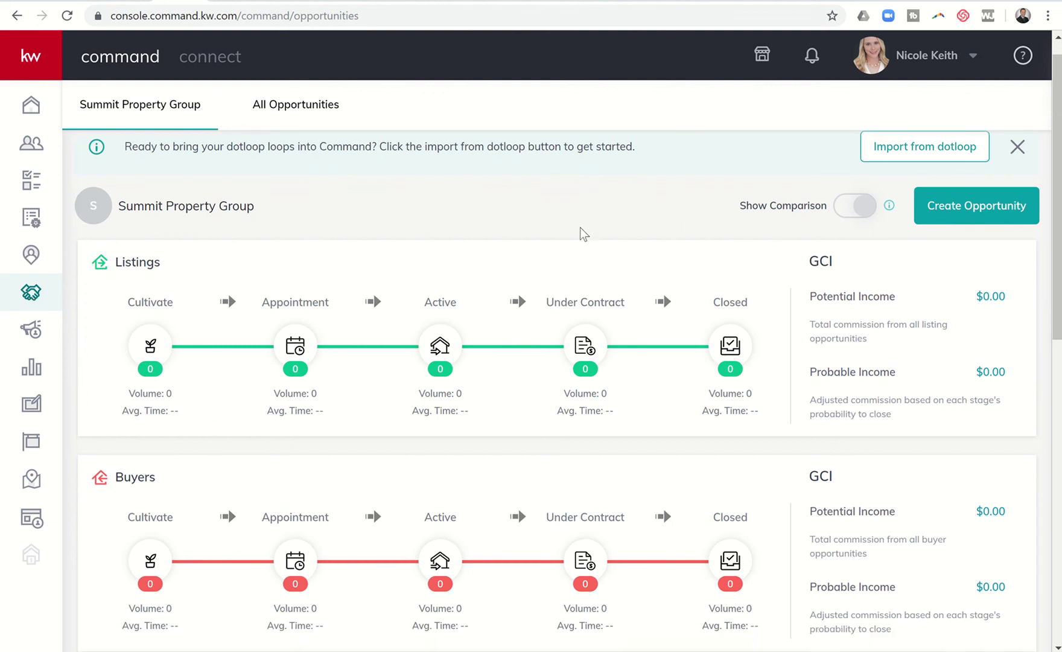
scroll(580, 226, "down", 5)
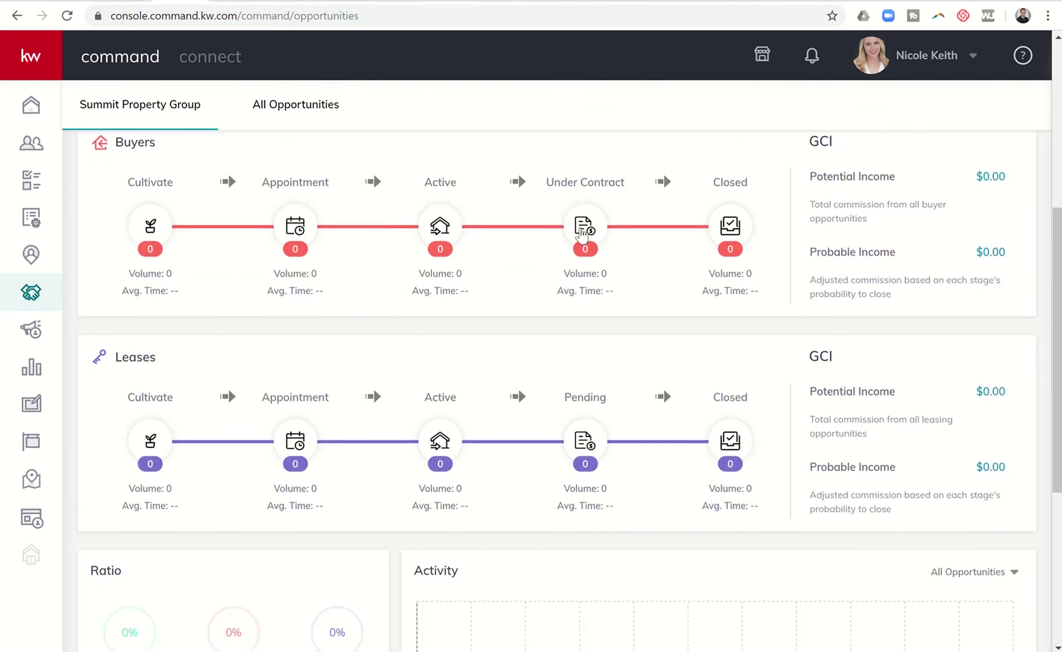
scroll(514, 294, "up", 1)
scroll(514, 295, "up", 4)
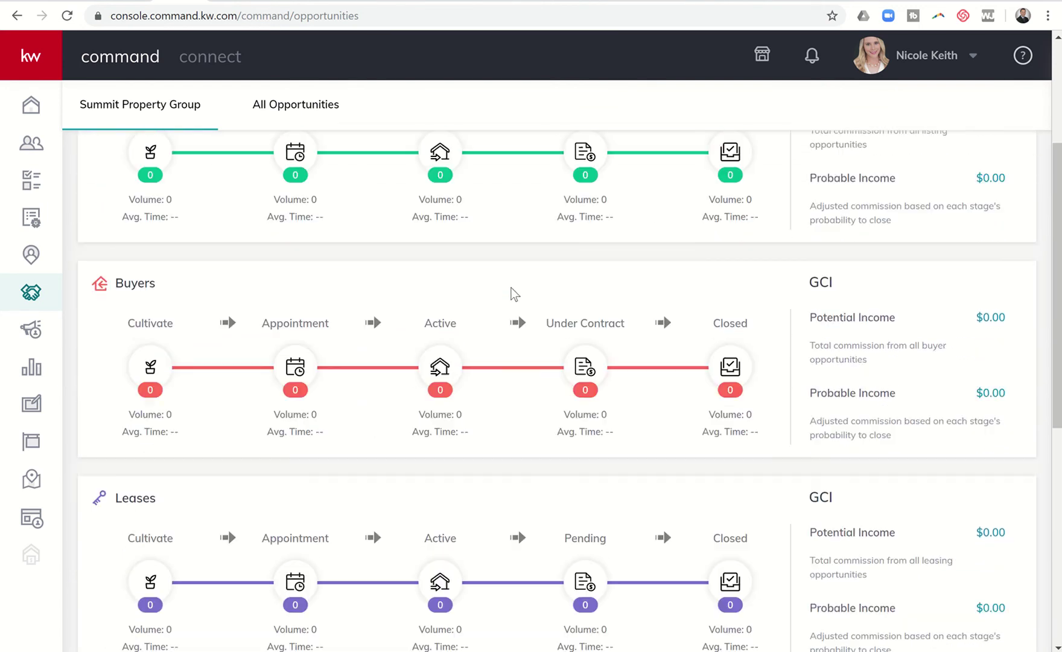
scroll(514, 295, "up", 1)
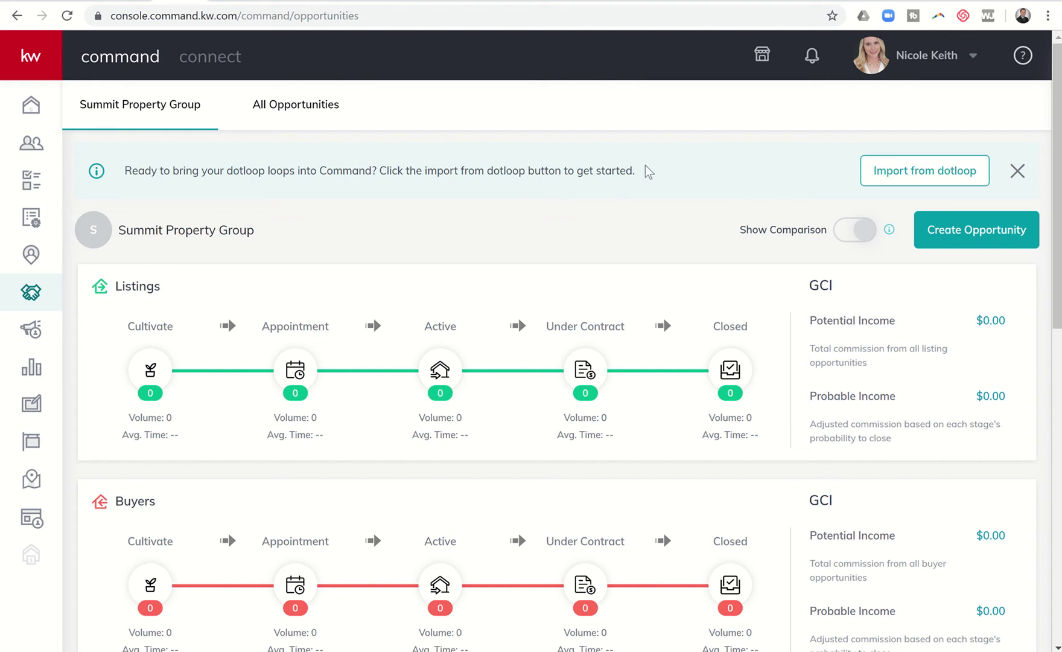
left_click(1019, 174)
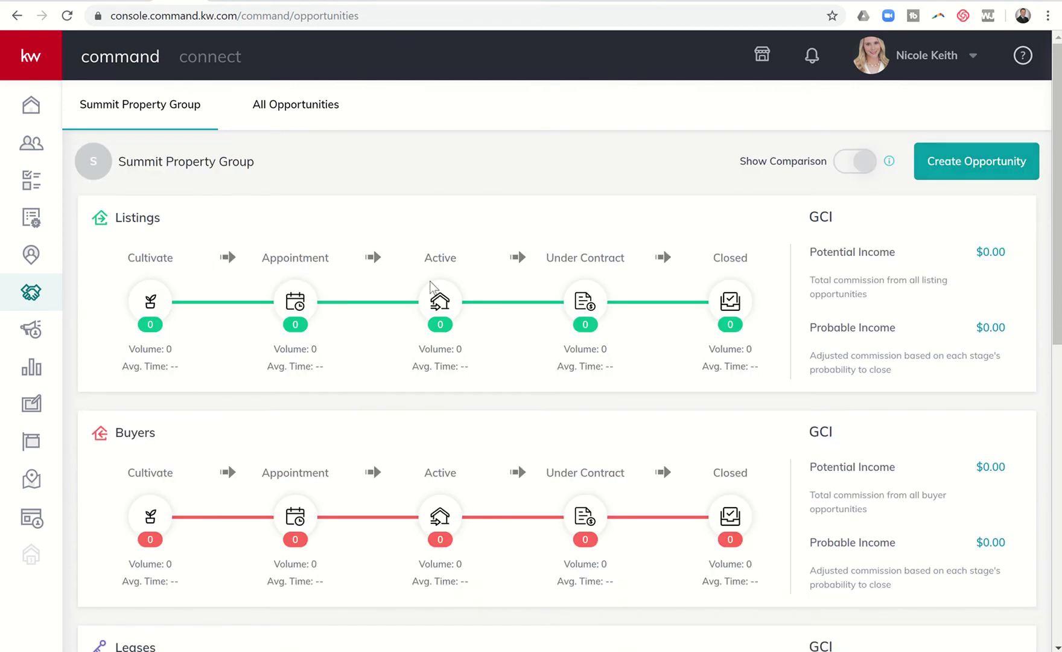
scroll(417, 348, "down", 1)
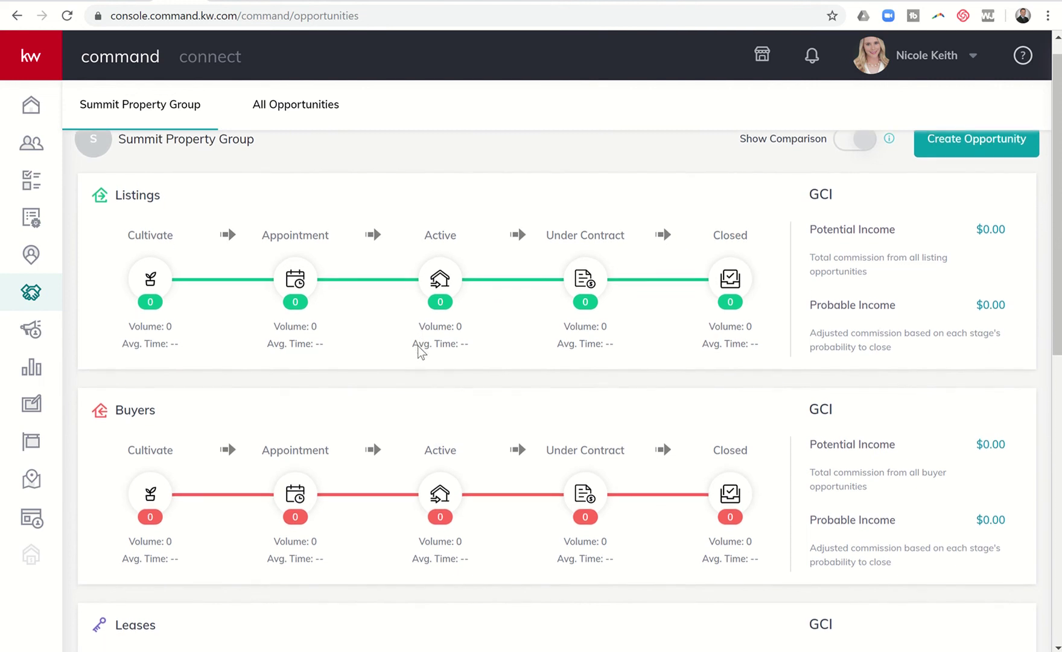
scroll(418, 348, "down", 2)
scroll(418, 349, "down", 3)
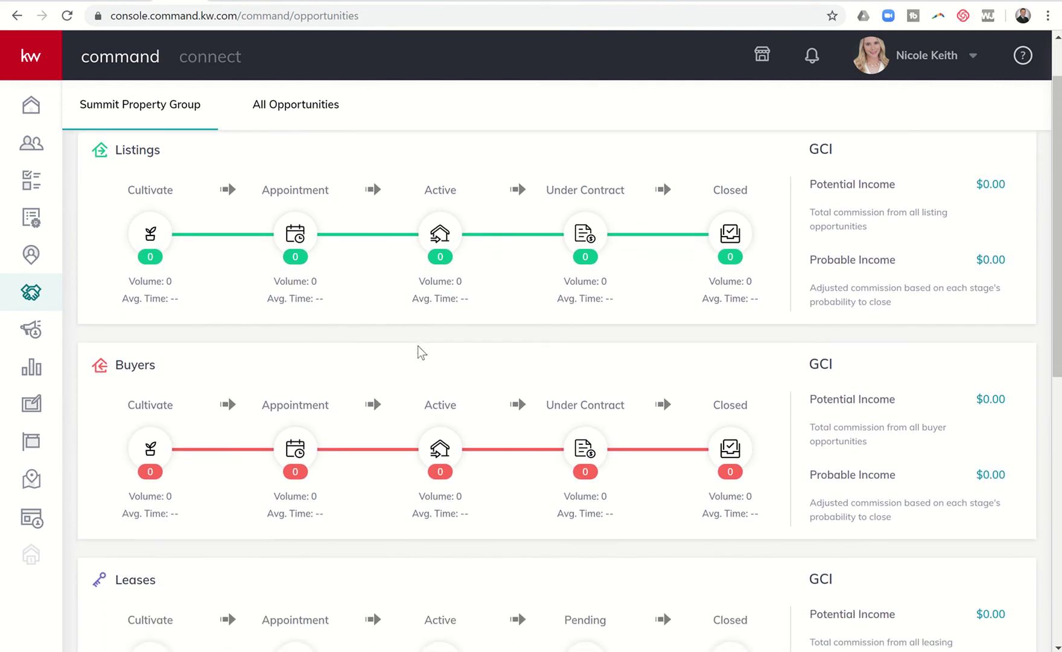
scroll(419, 350, "up", 2)
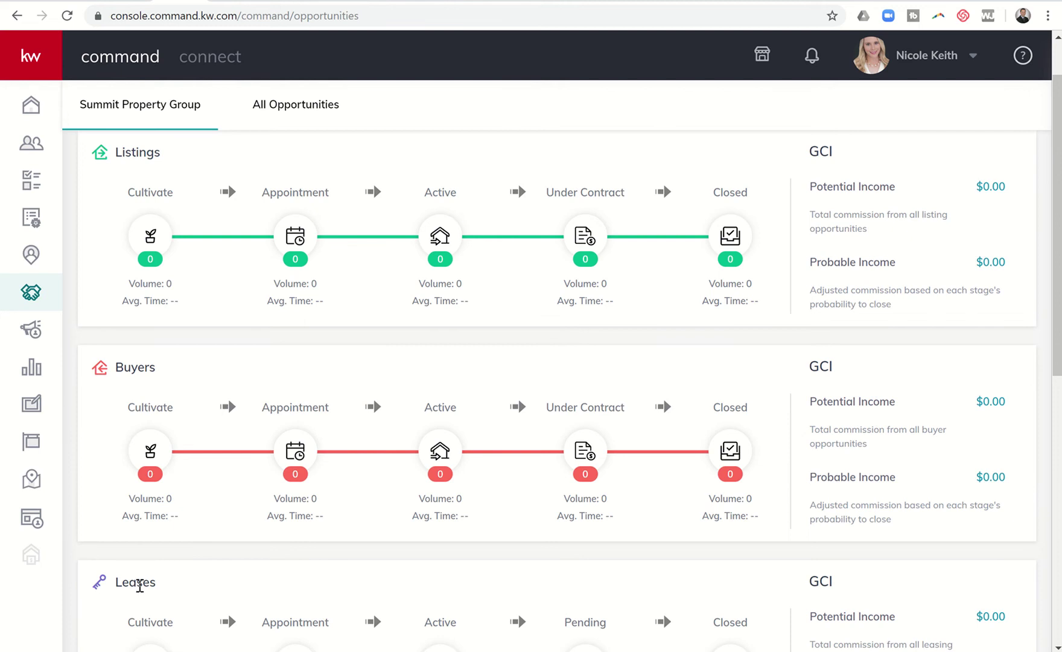
scroll(136, 584, "down", 1)
scroll(139, 585, "up", 1)
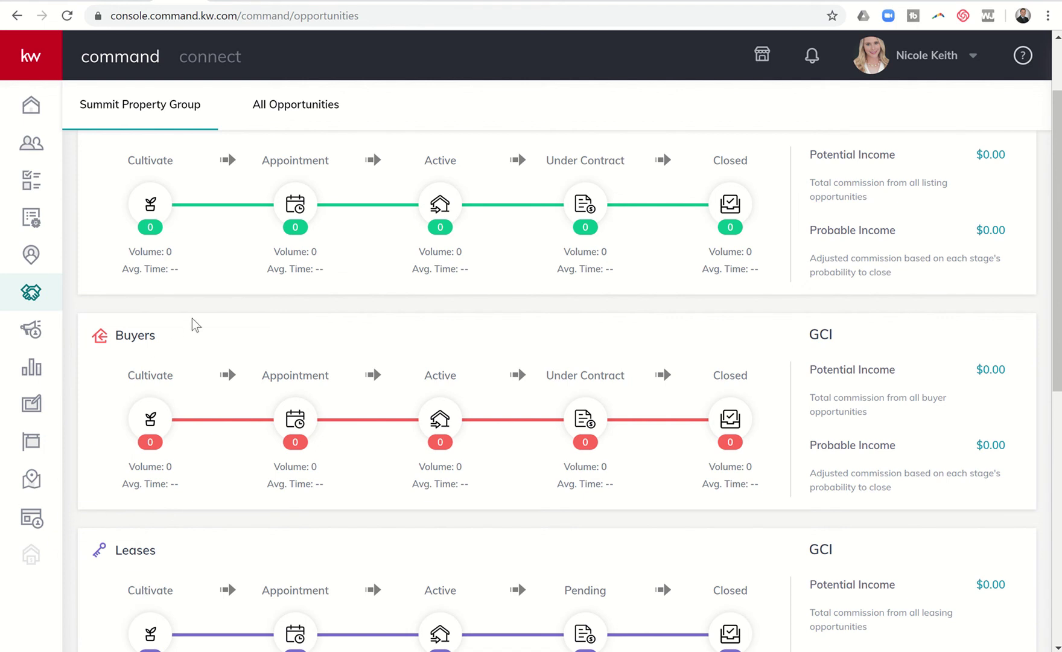
scroll(191, 319, "up", 1)
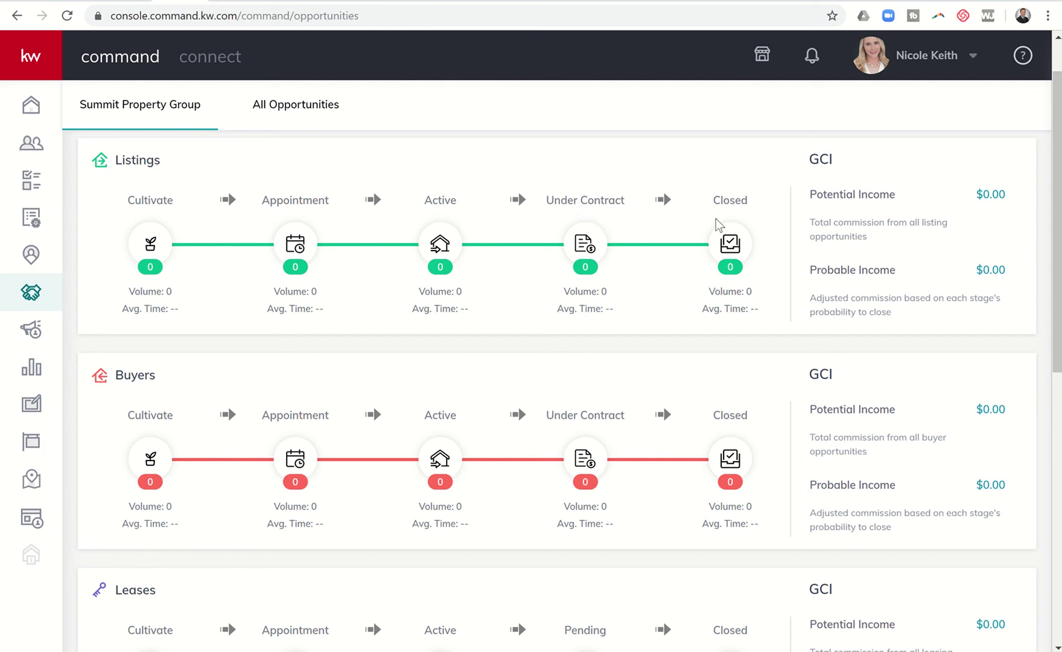
Scroll down to the Ratio breakdown, Activity chart and empty Closing This Month panels
scroll(195, 312, "down", 3)
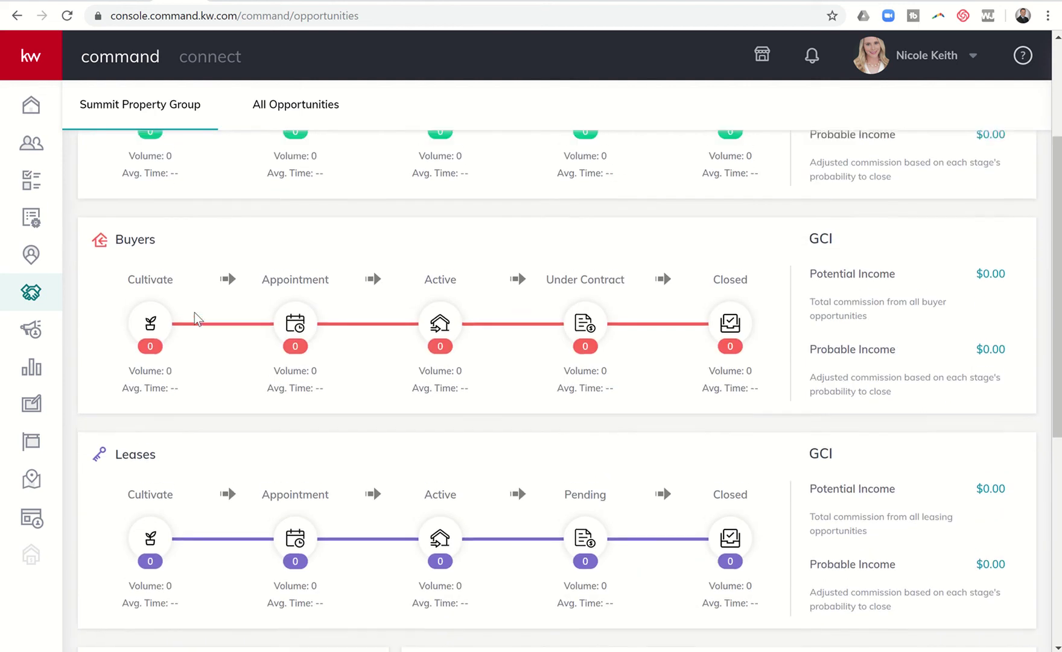
scroll(194, 311, "up", 3)
scroll(195, 312, "down", 1)
scroll(194, 312, "down", 5)
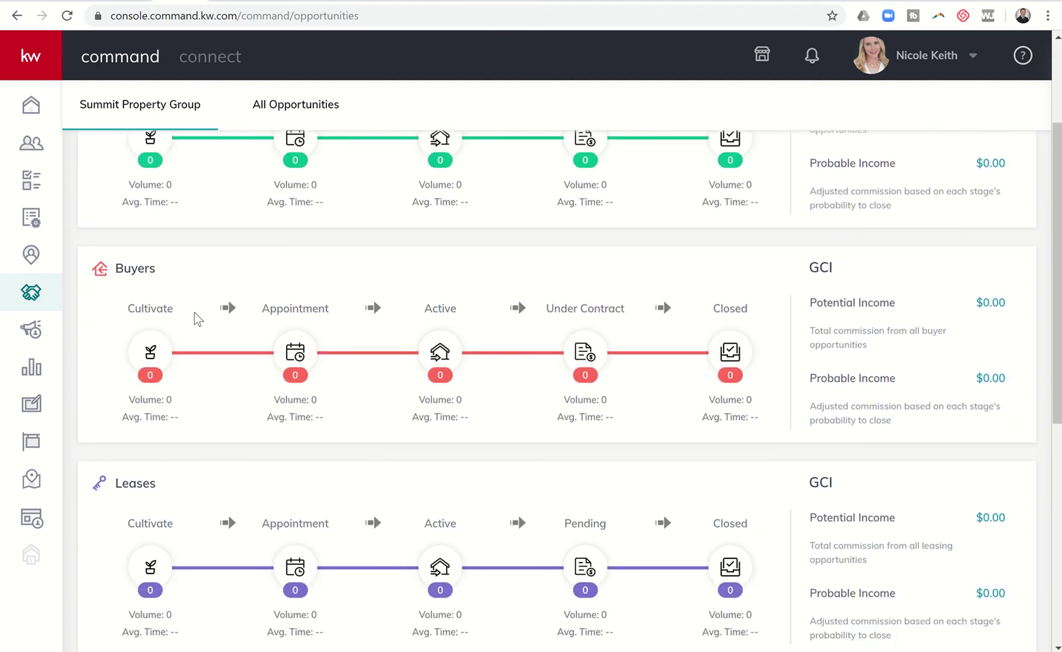
scroll(195, 312, "down", 3)
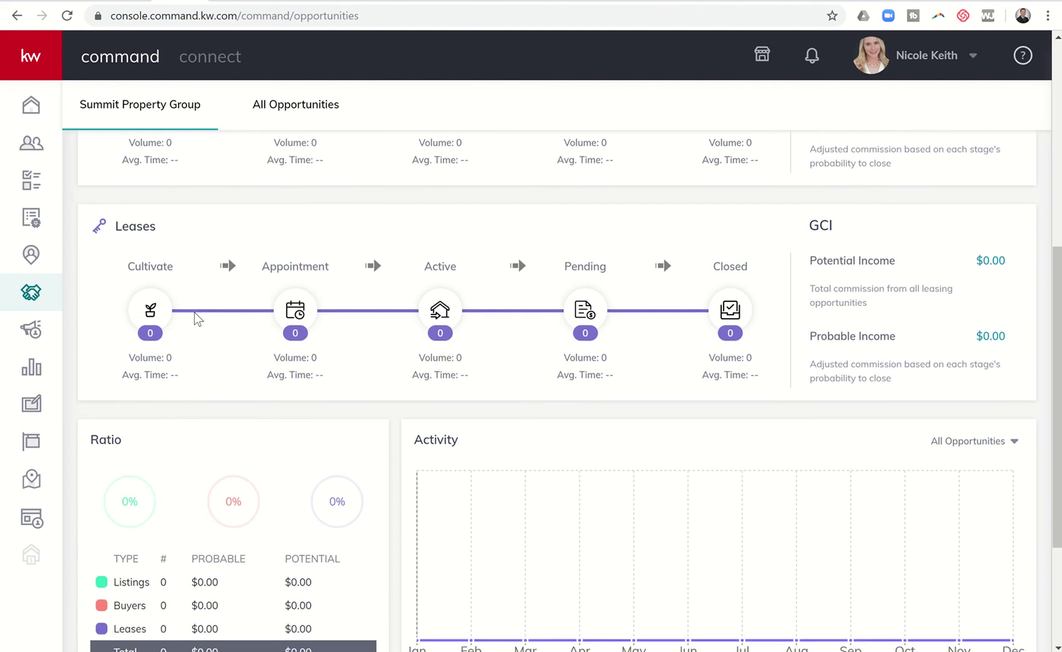
scroll(194, 312, "down", 1)
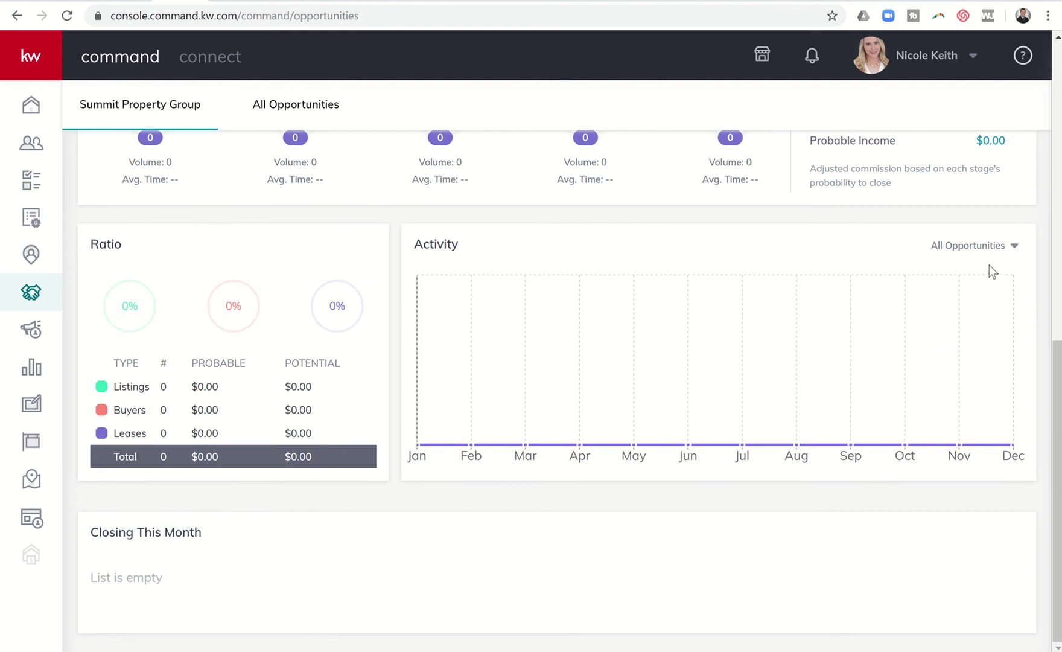
Show the opportunity types in the Activity panel's 'All Opportunities' dropdown
left_click(1009, 253)
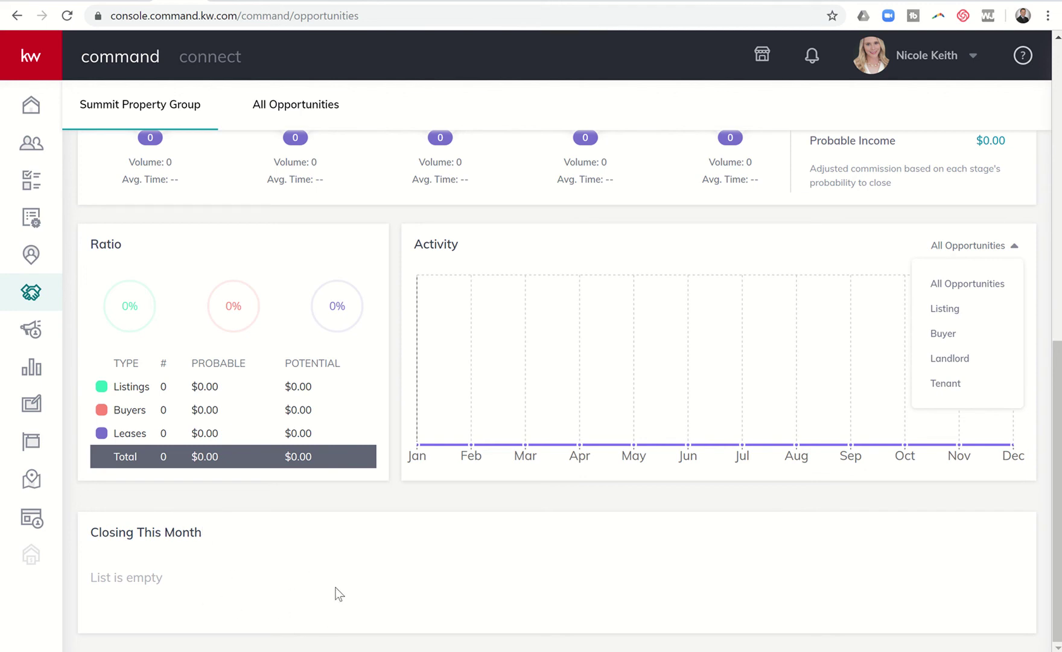
scroll(335, 588, "up", 3)
scroll(335, 587, "up", 5)
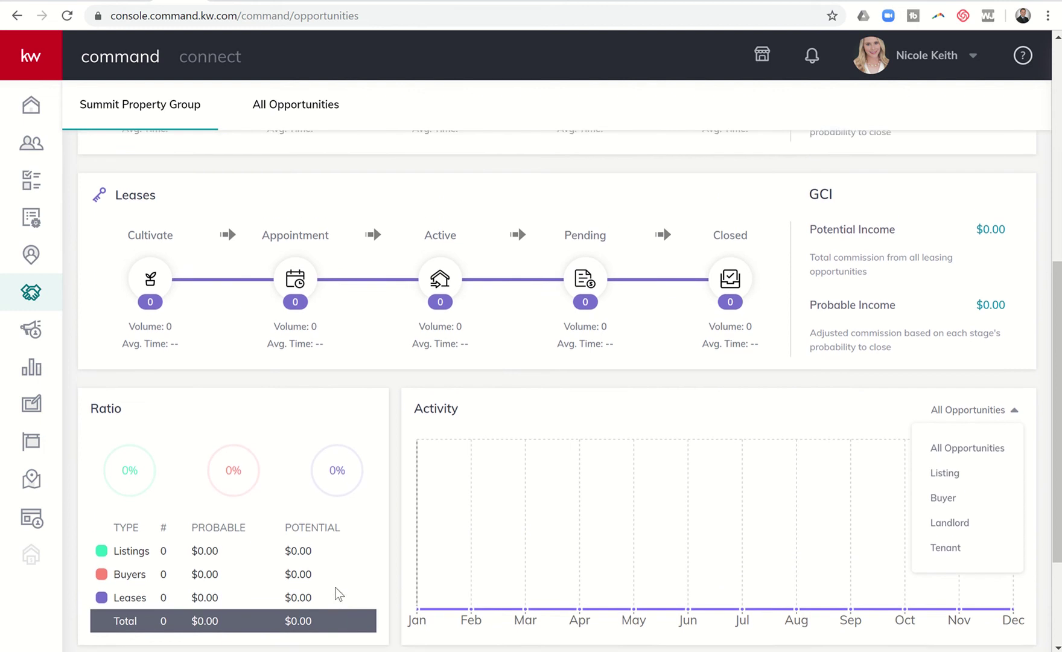
scroll(339, 594, "up", 4)
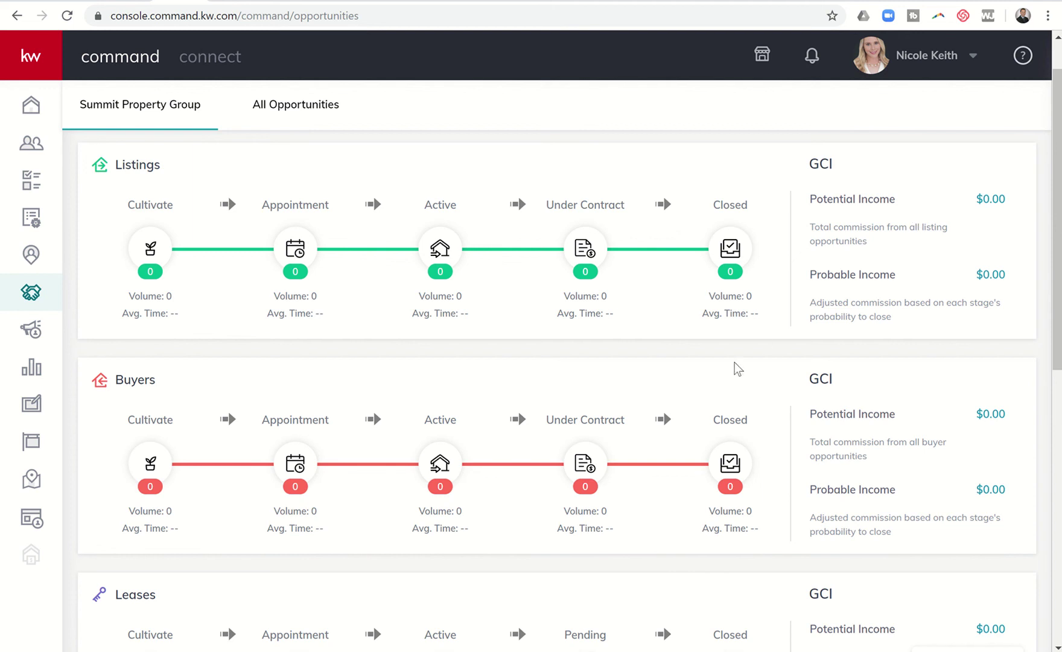
Switch to the All Opportunities list, which shows no records
scroll(735, 367, "down", 3)
scroll(736, 368, "down", 7)
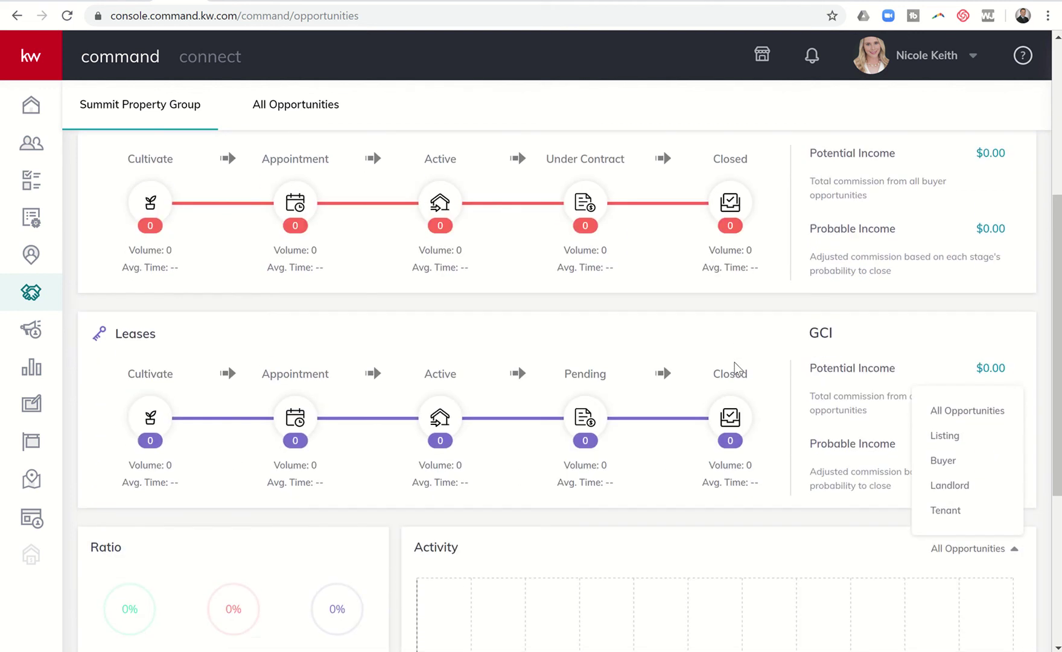
scroll(736, 368, "up", 9)
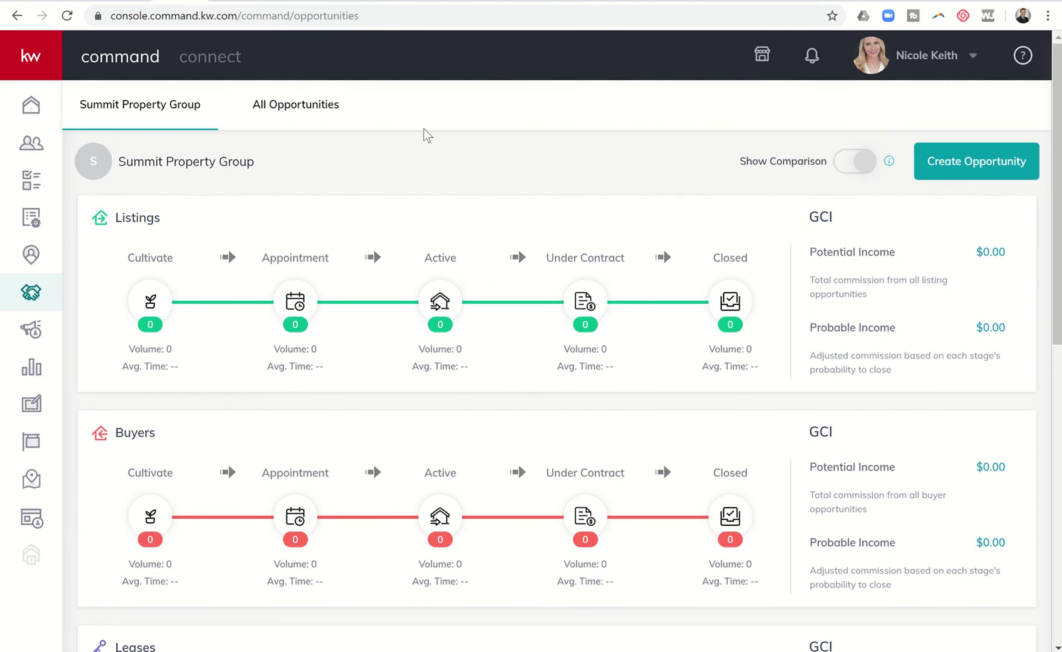
left_click(304, 111)
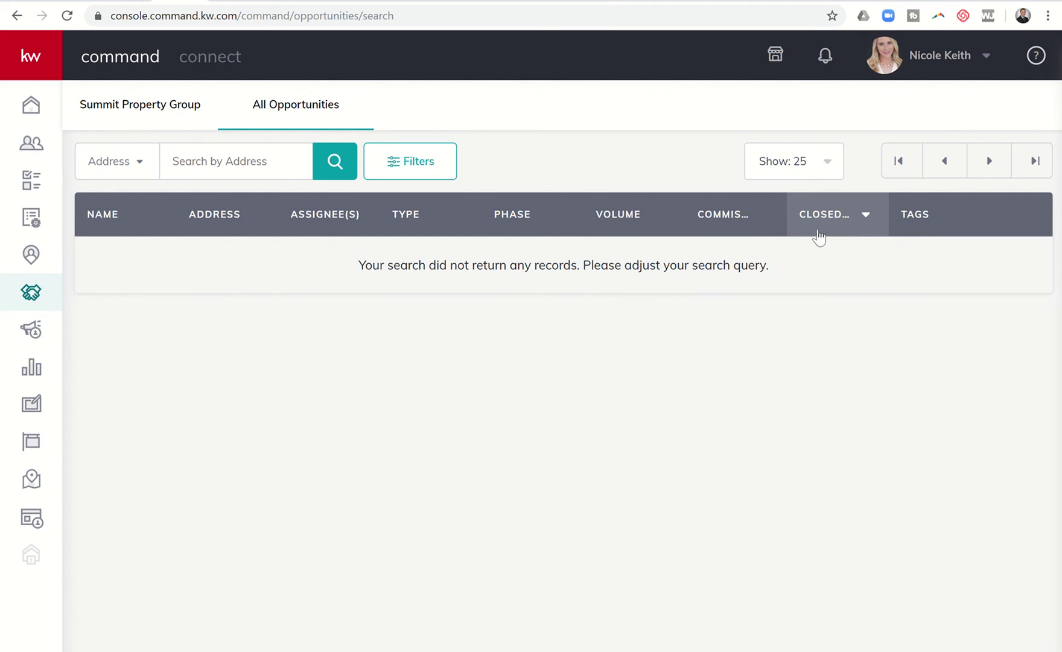
left_click(453, 165)
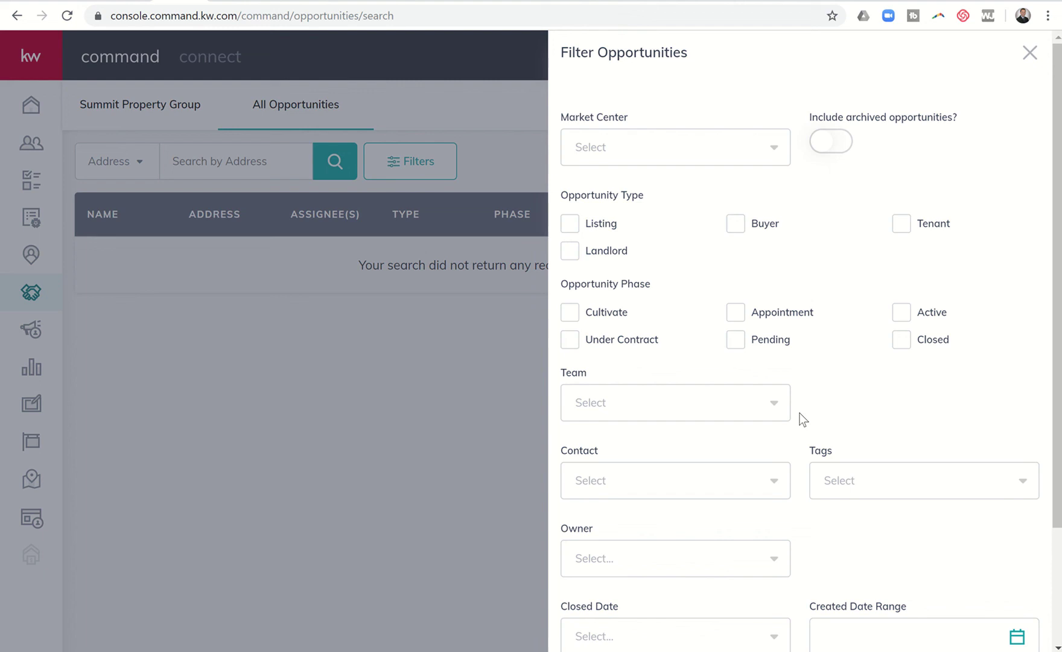
scroll(800, 413, "down", 3)
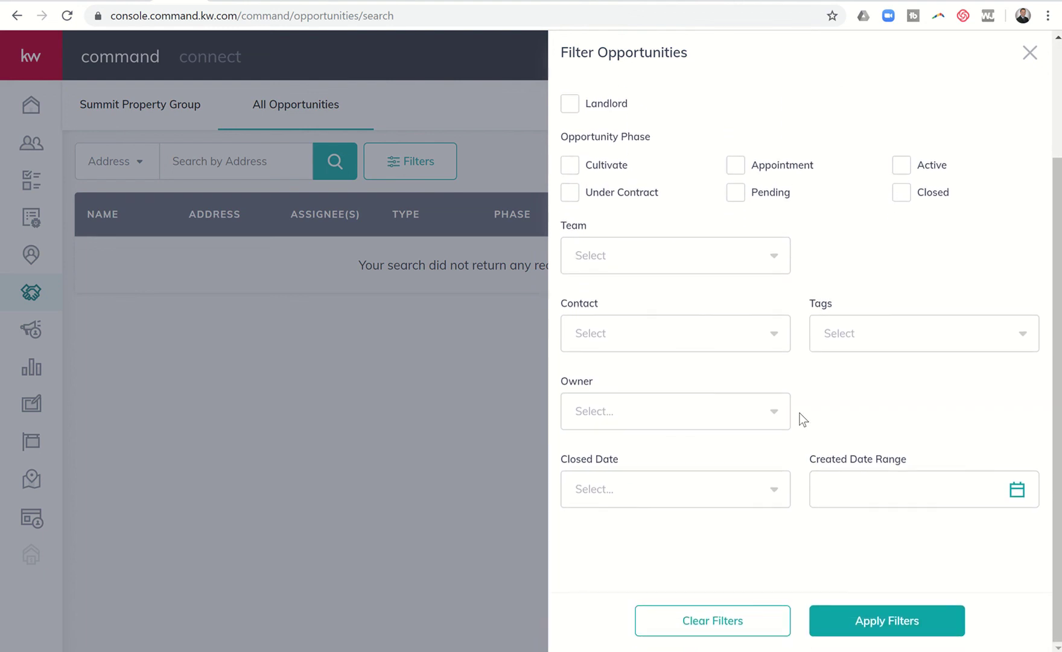
scroll(800, 412, "up", 1)
scroll(800, 412, "up", 2)
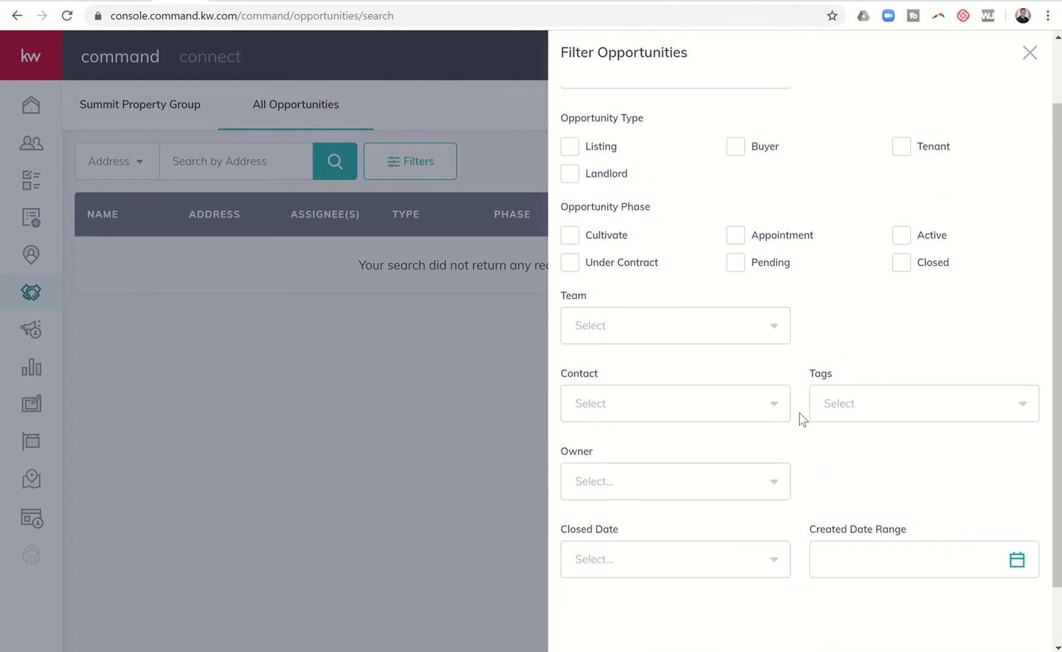
scroll(800, 412, "up", 2)
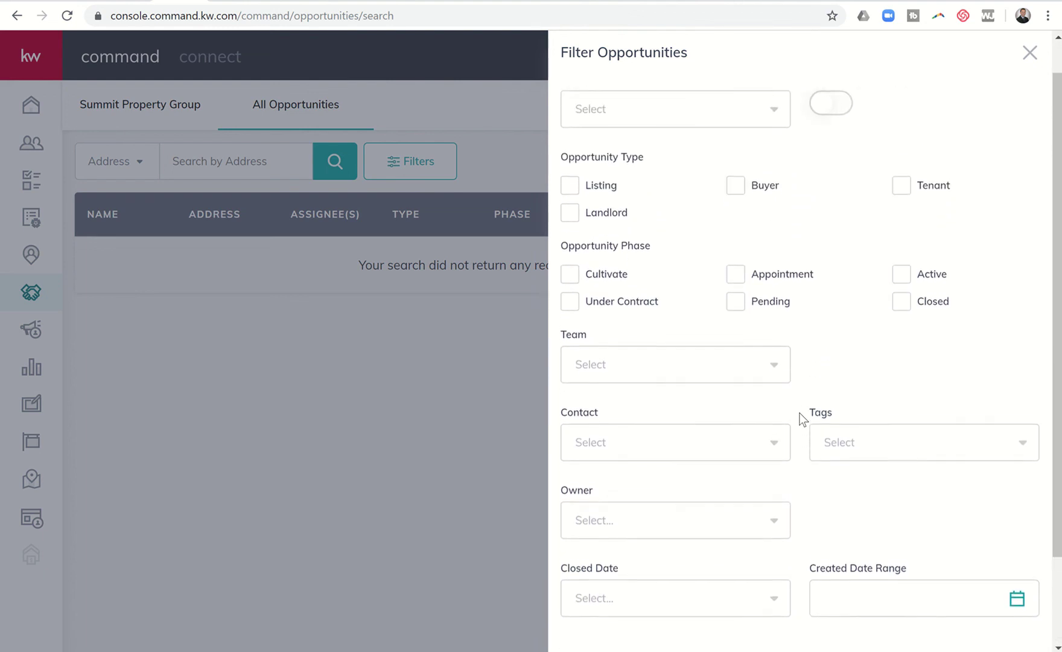
left_click(1028, 56)
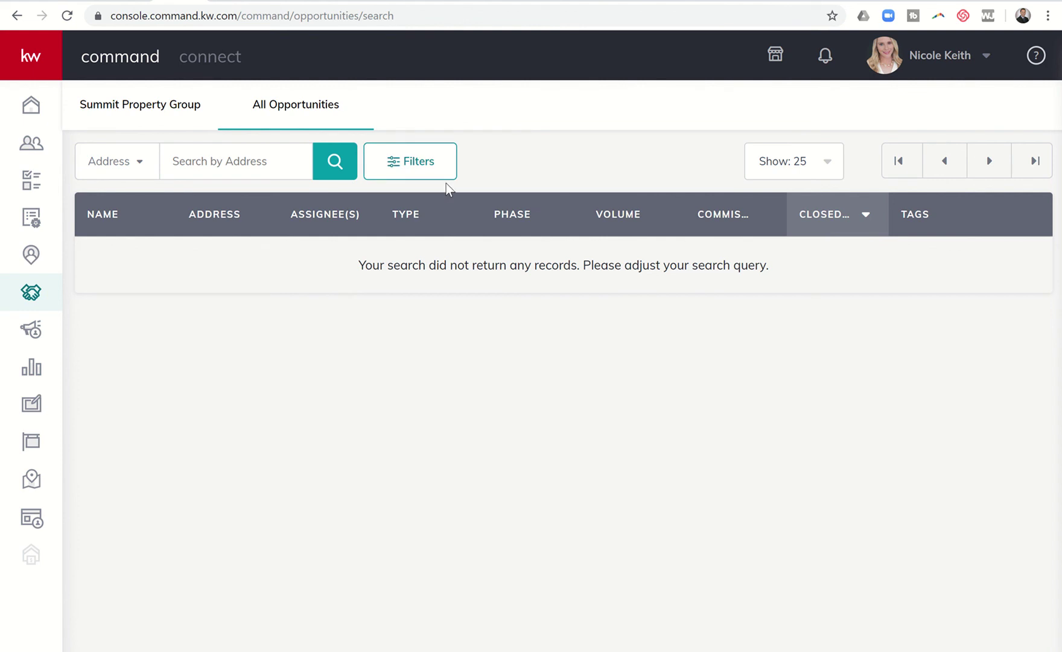
Reopen the Filter Opportunities panel and look through its unset filters
left_click(429, 177)
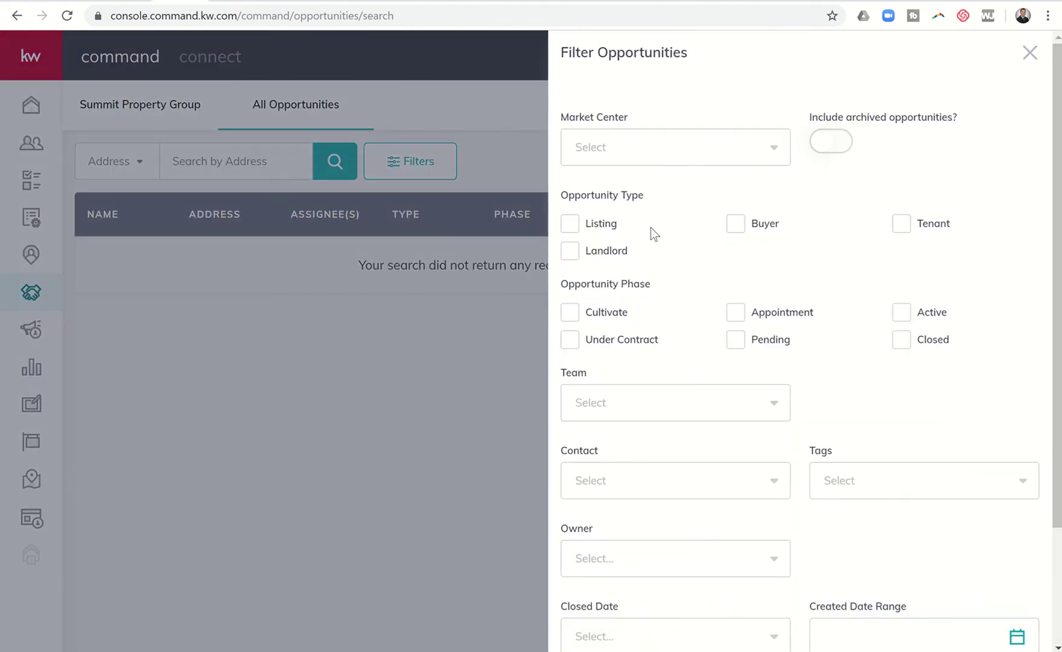
scroll(711, 385, "down", 3)
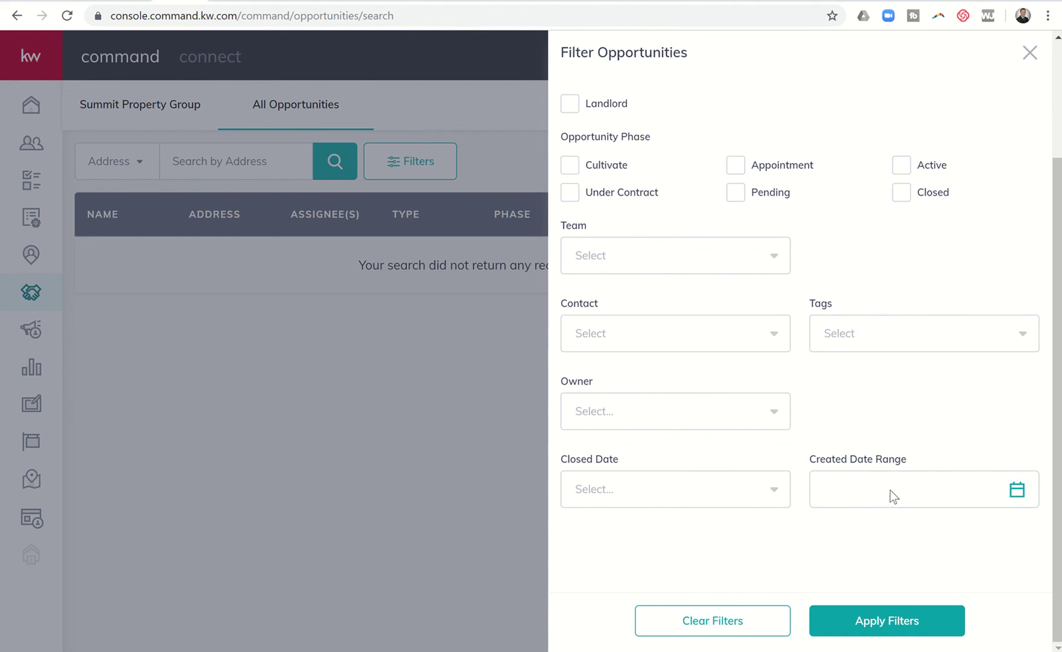
scroll(803, 396, "up", 3)
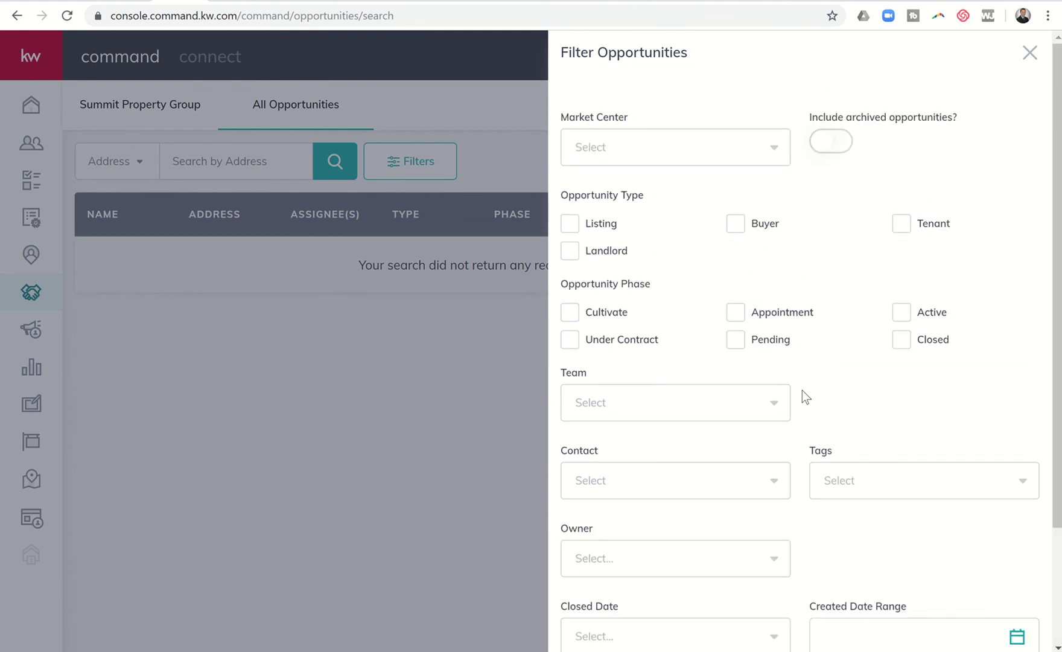
scroll(802, 389, "down", 2)
scroll(803, 390, "up", 2)
Close the filters, return to the Summit Property Group dashboard, and open Listings Cultivate
left_click(1030, 53)
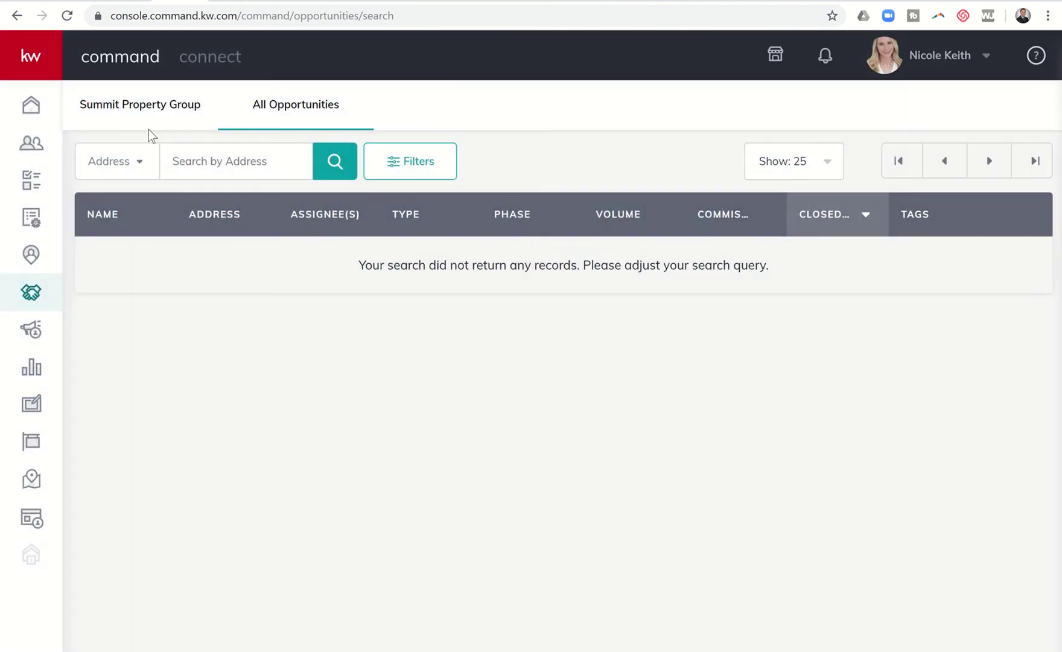
left_click(146, 113)
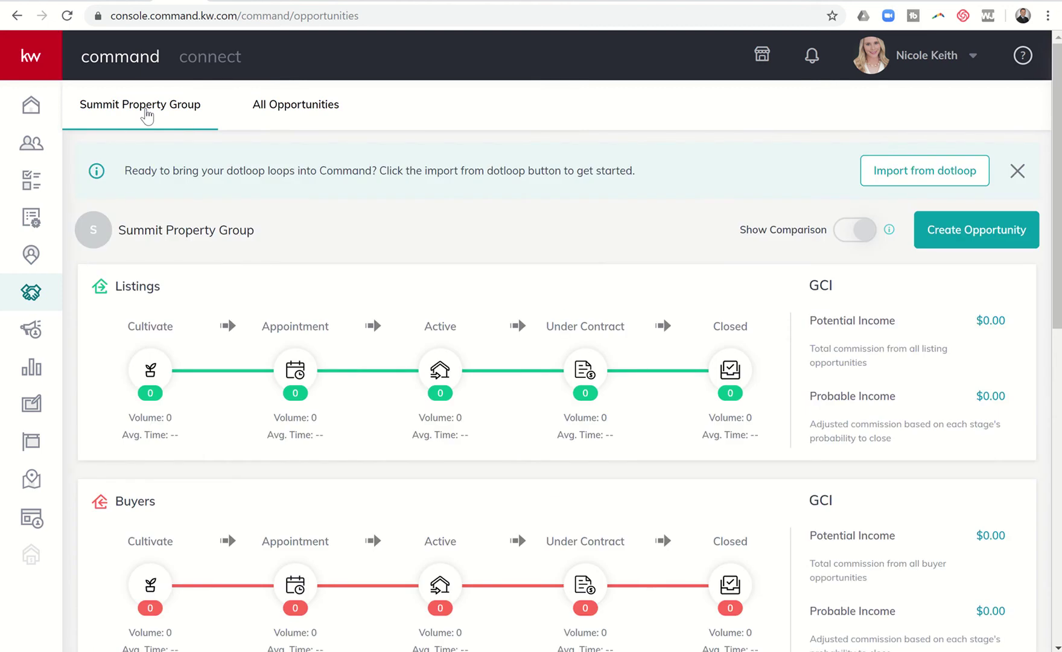
scroll(156, 247, "down", 3)
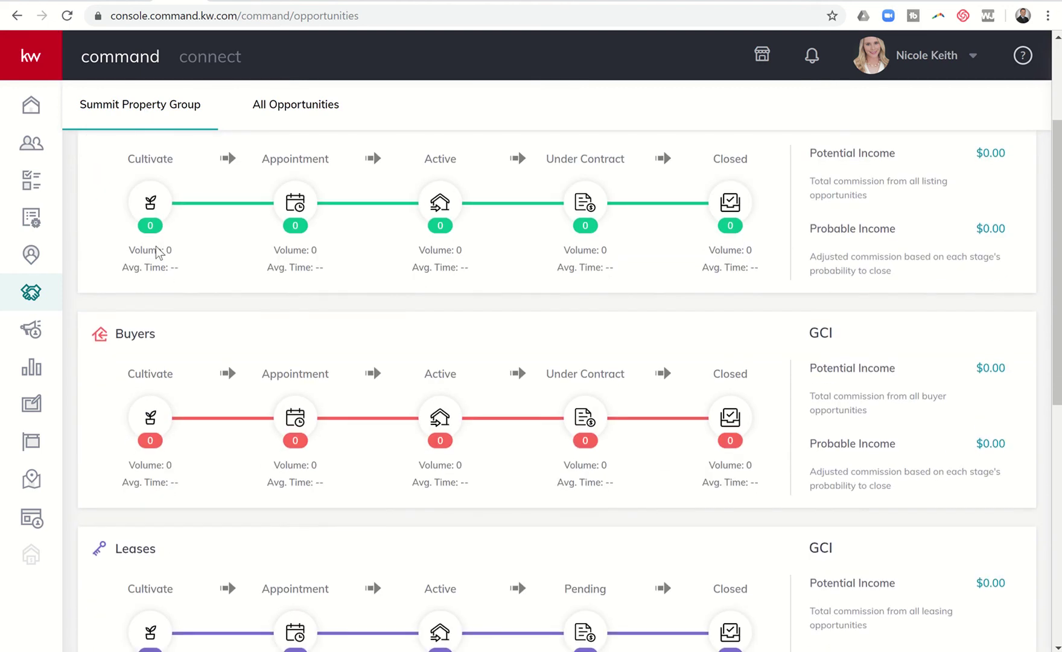
scroll(156, 248, "up", 1)
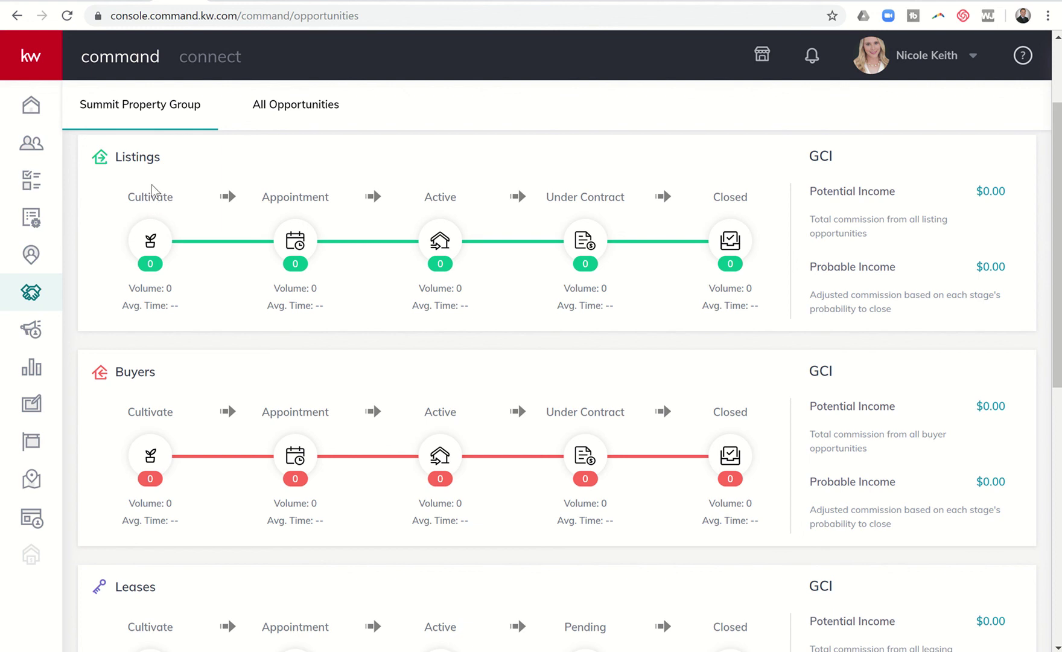
left_click(151, 197)
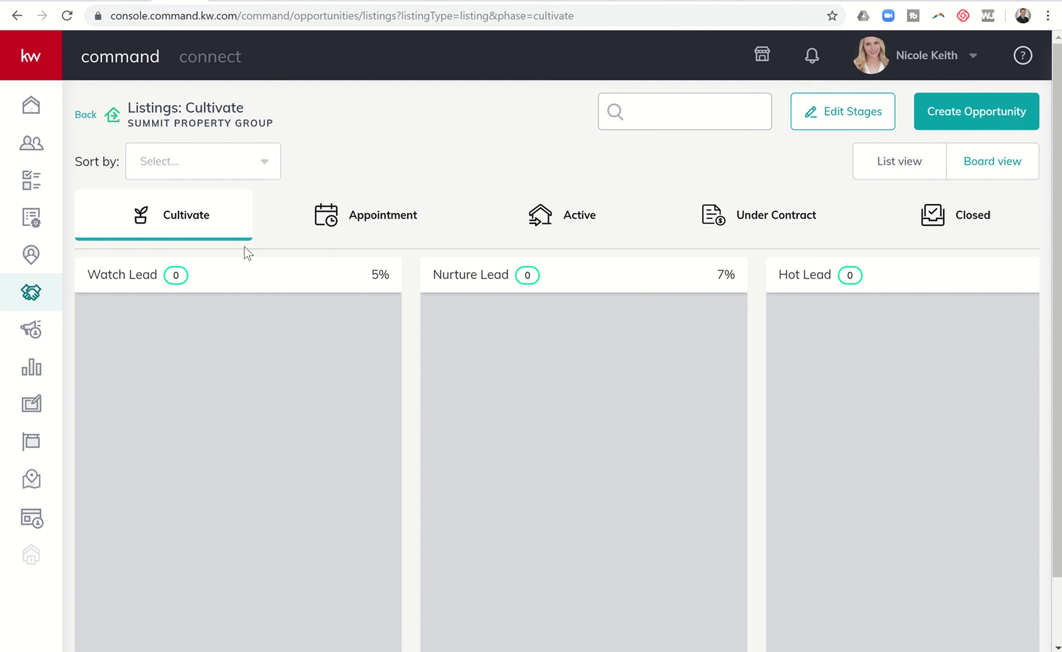
scroll(419, 445, "right", 2)
scroll(419, 445, "left", 2)
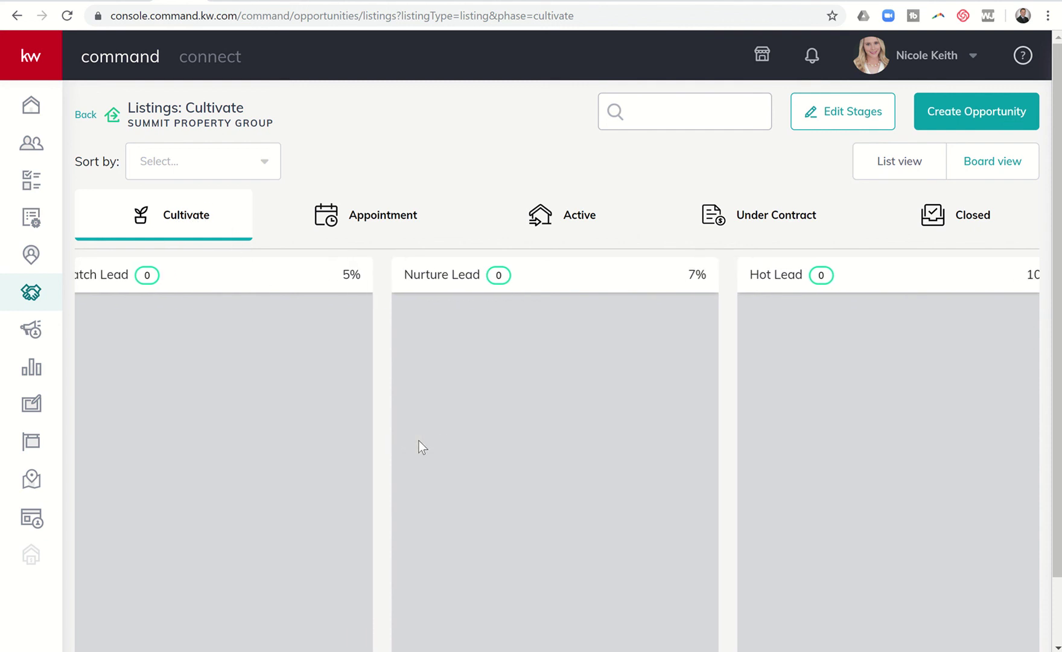
scroll(421, 446, "right", 2)
scroll(420, 446, "left", 2)
scroll(420, 447, "right", 2)
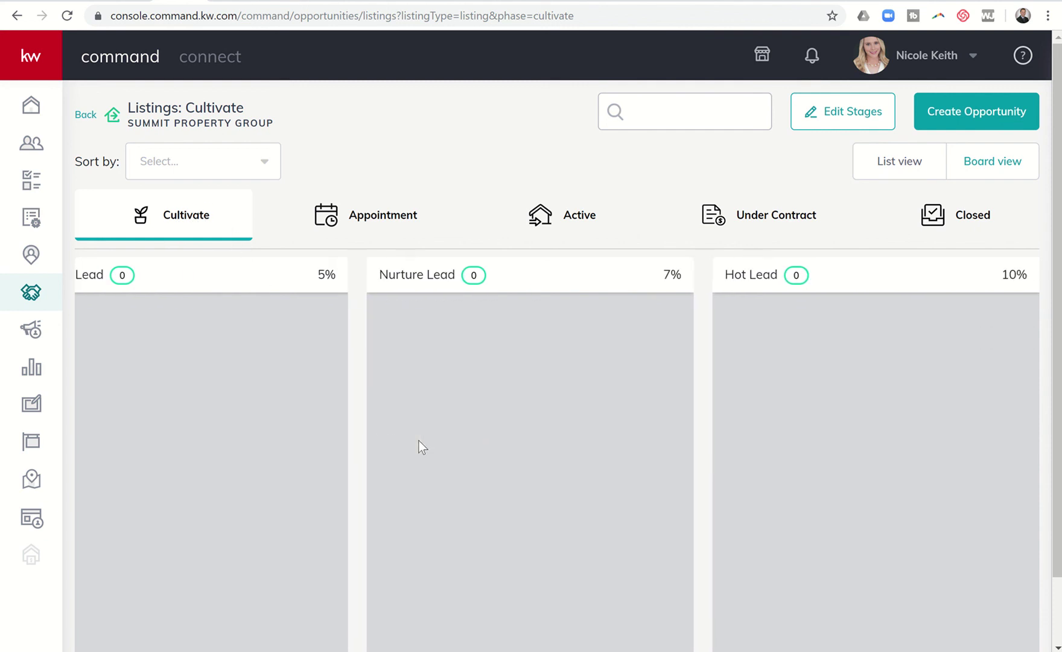
scroll(420, 447, "left", 2)
scroll(418, 440, "down", 2)
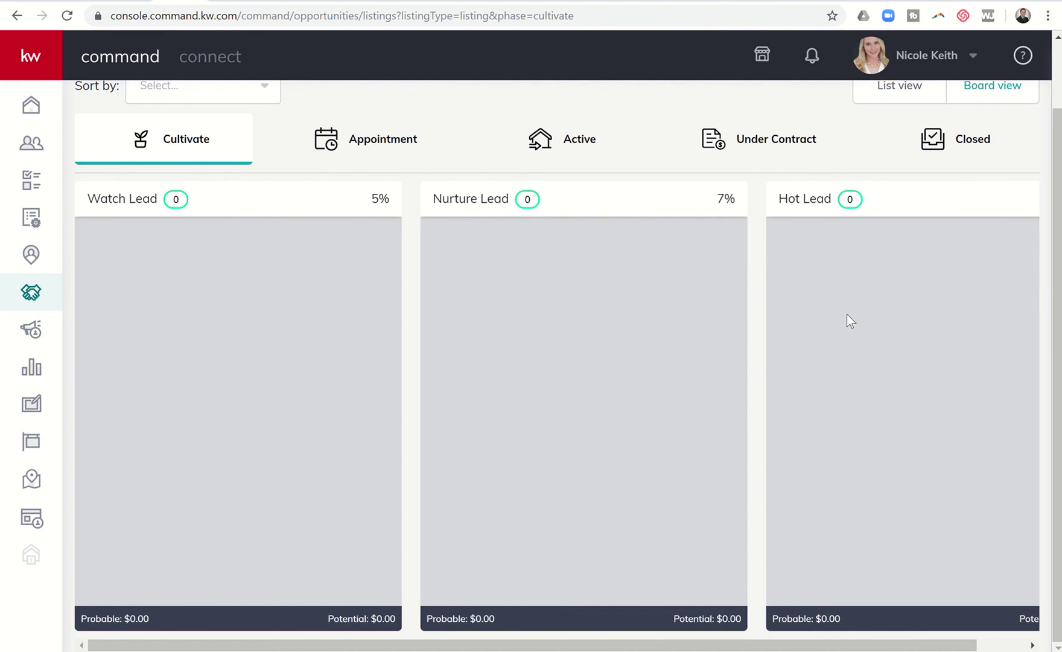
scroll(847, 314, "up", 2)
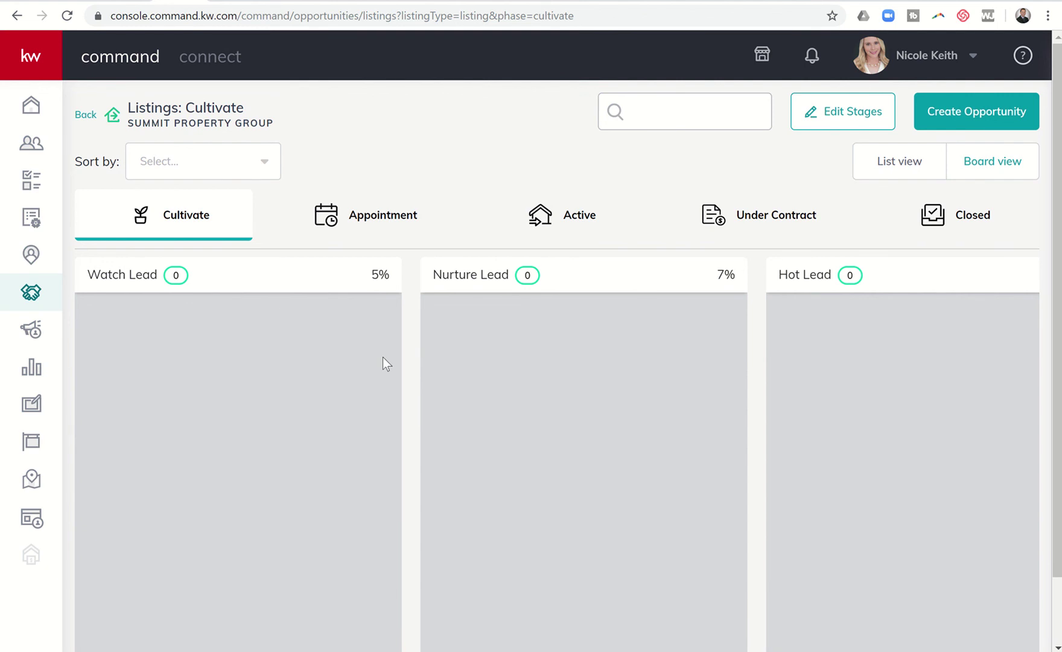
scroll(289, 403, "down", 1)
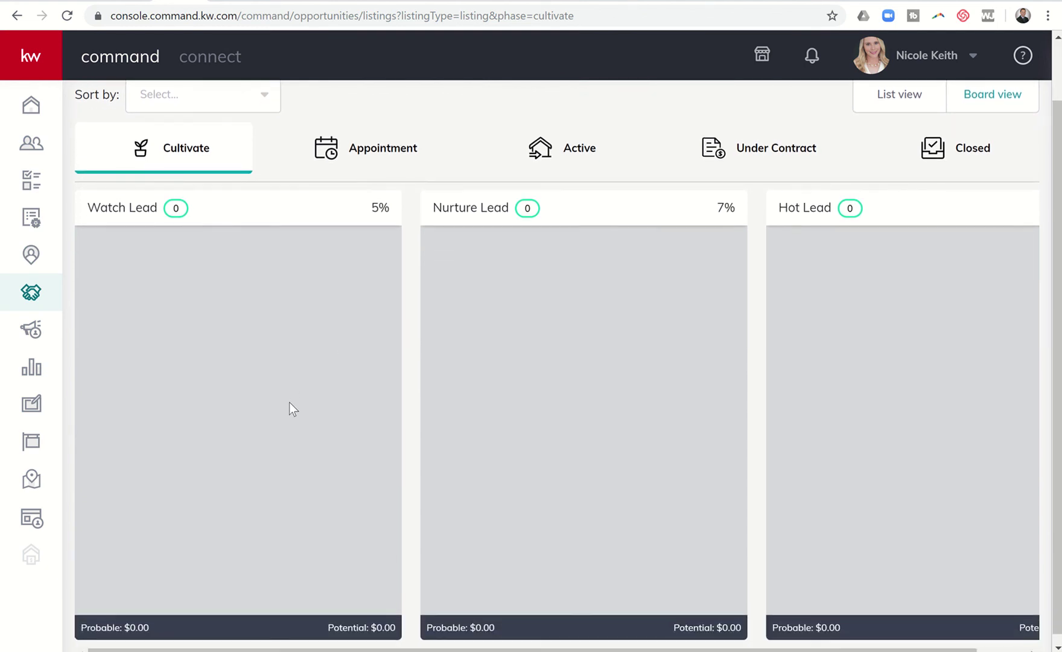
scroll(289, 402, "up", 1)
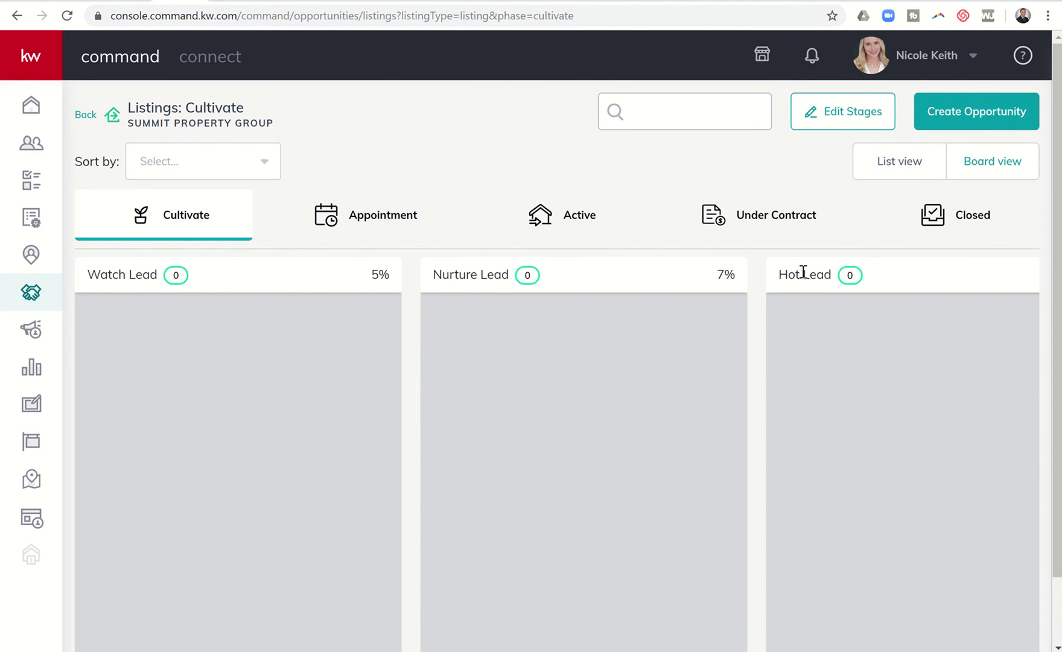
In Edit Cultivate Stages, check the Watch Lead and Nurture Lead checklists, then open Hot Lead's
left_click(846, 119)
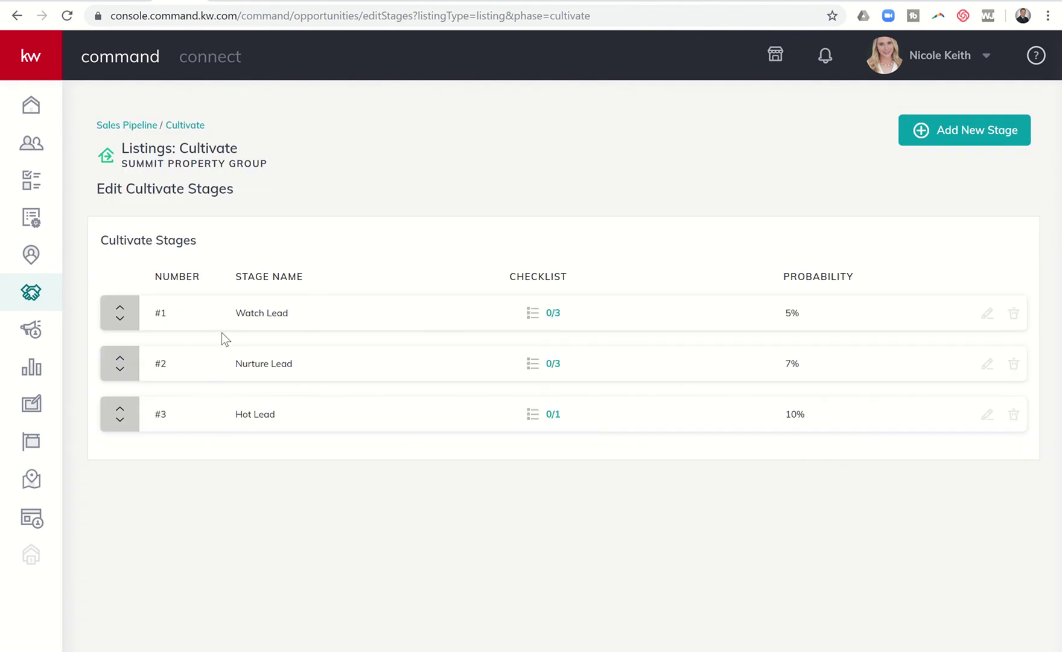
left_click(534, 311)
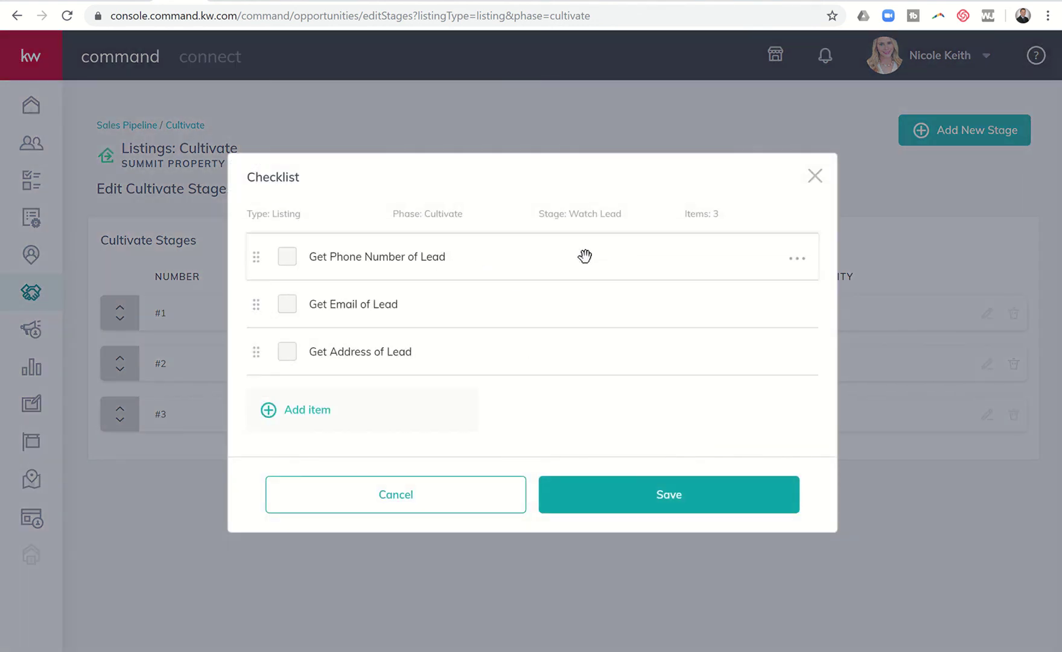
left_click(815, 178)
left_click(548, 362)
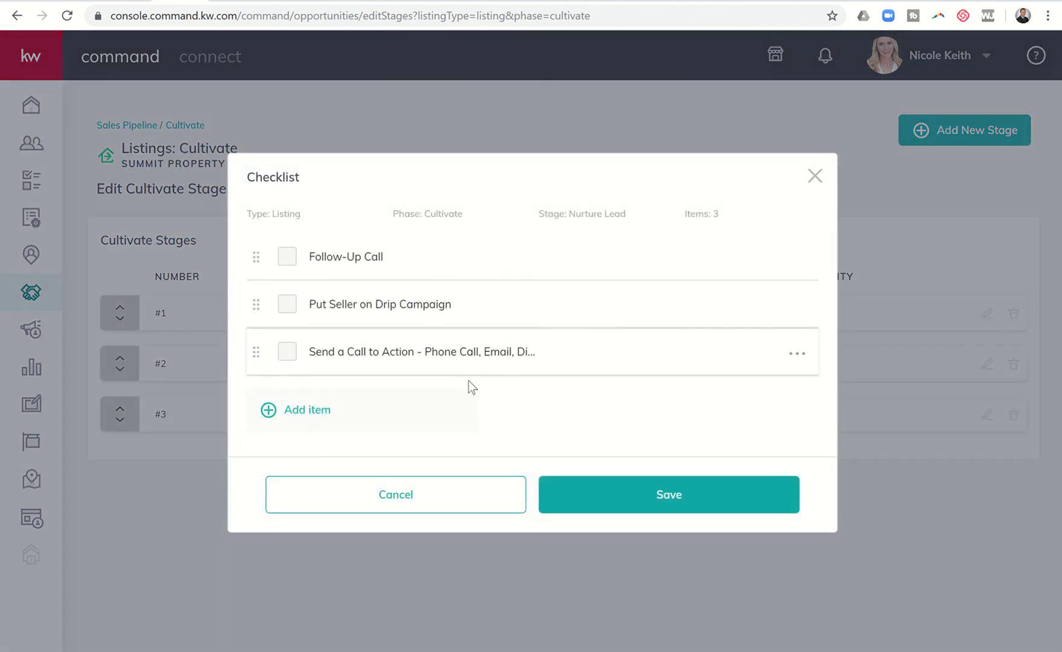
left_click(815, 177)
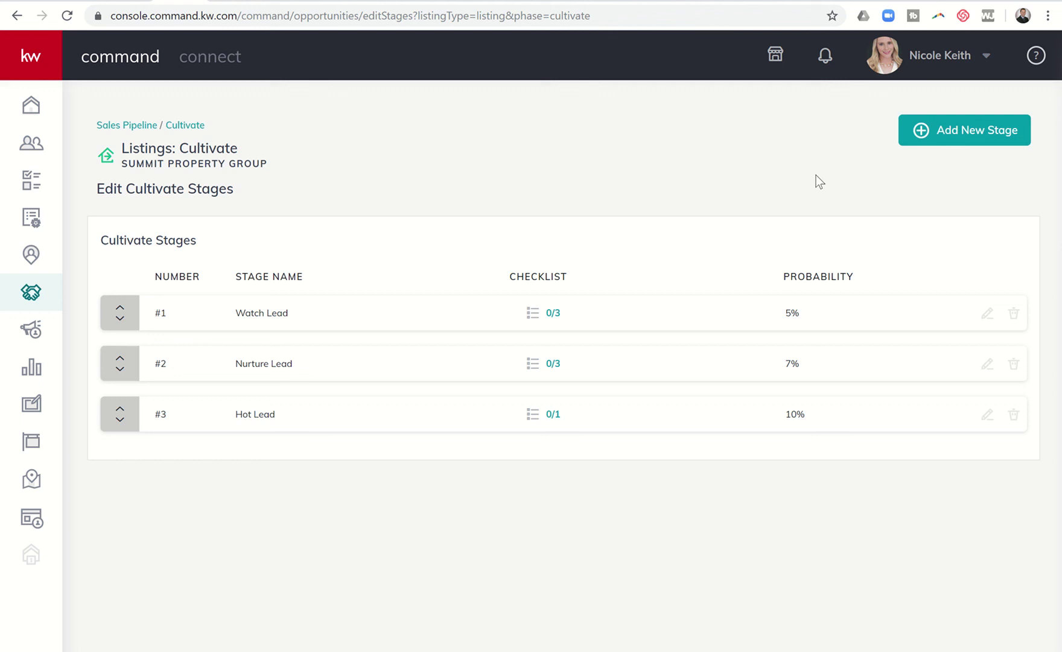
left_click(552, 414)
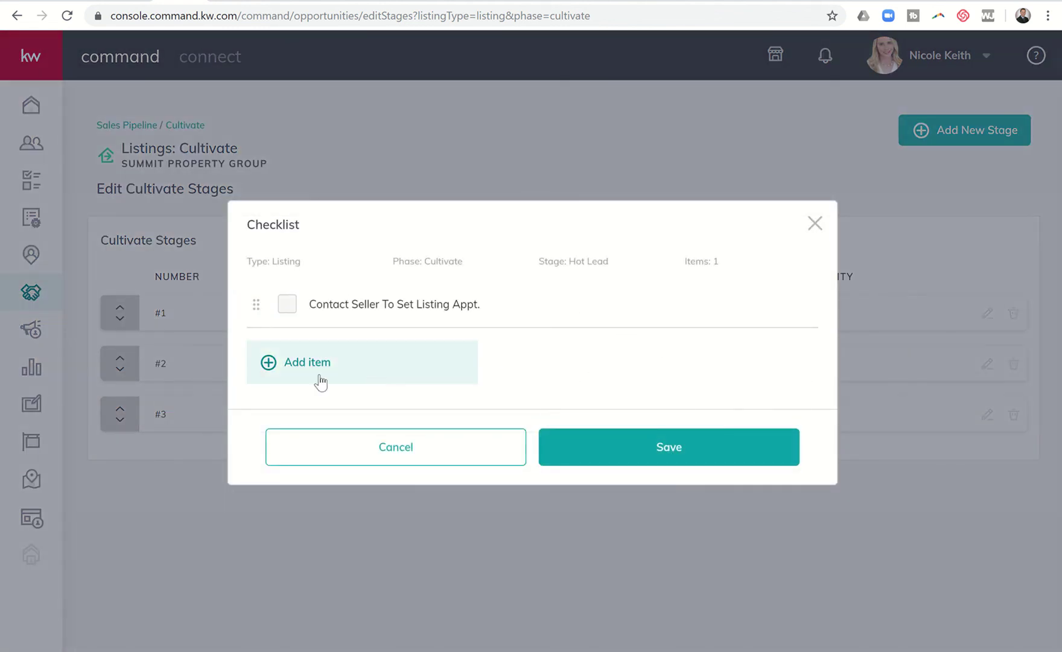
Add the item 'Confirm Appt. Day Of' to the Hot Lead checklist and save
left_click(289, 369)
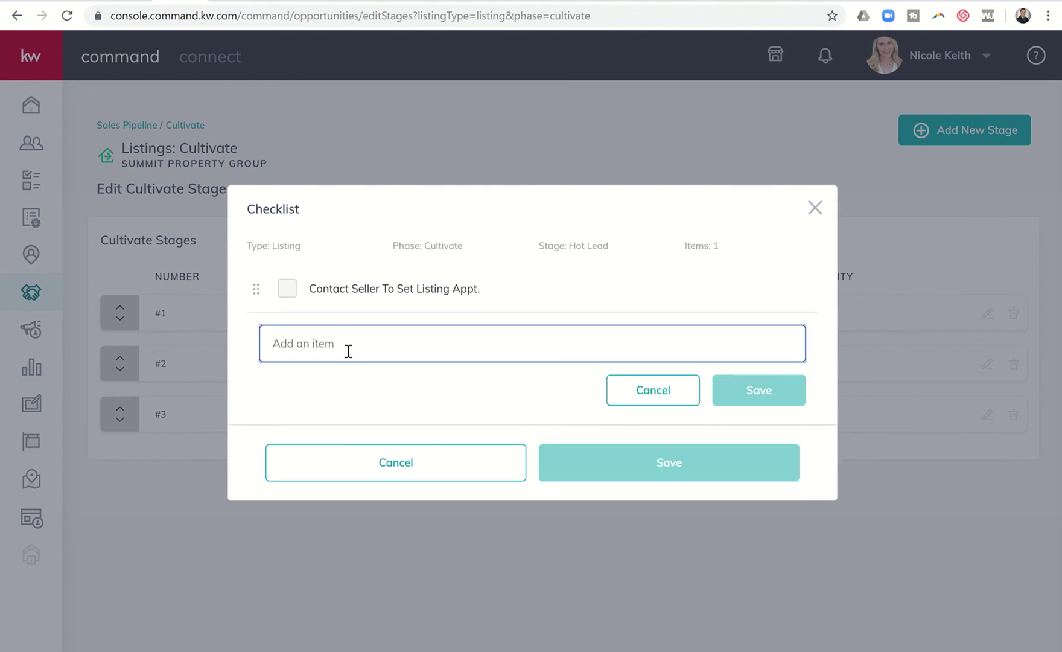
type("Confirm App")
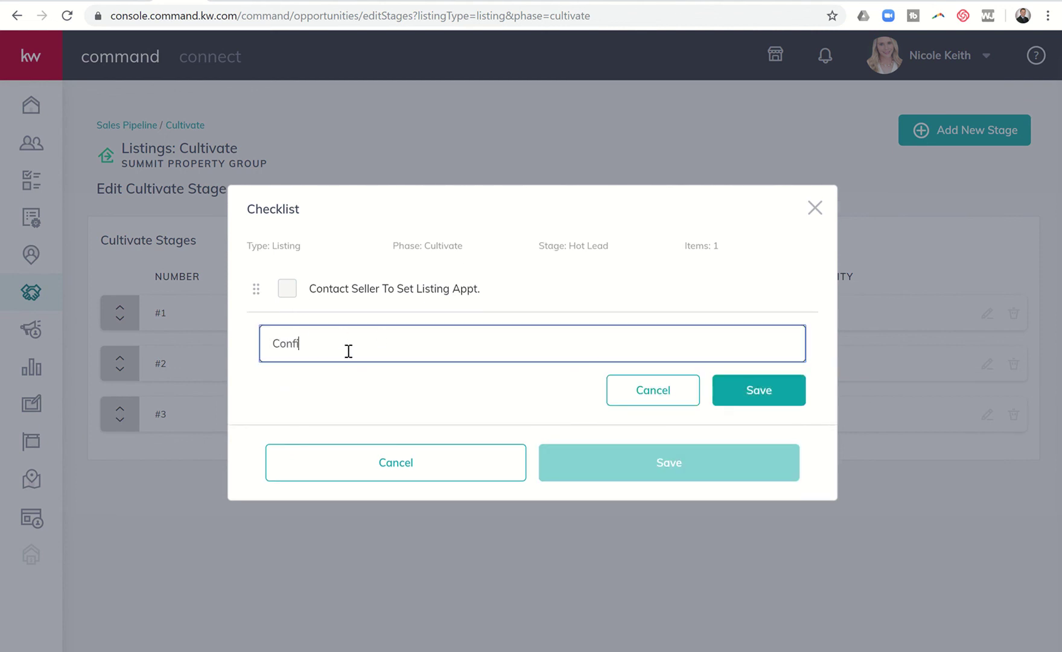
type("tment")
key("BackSpace")
key("BackSpace")
key("BackSpace")
key("BackSpace")
type(". Day Of")
left_click(762, 400)
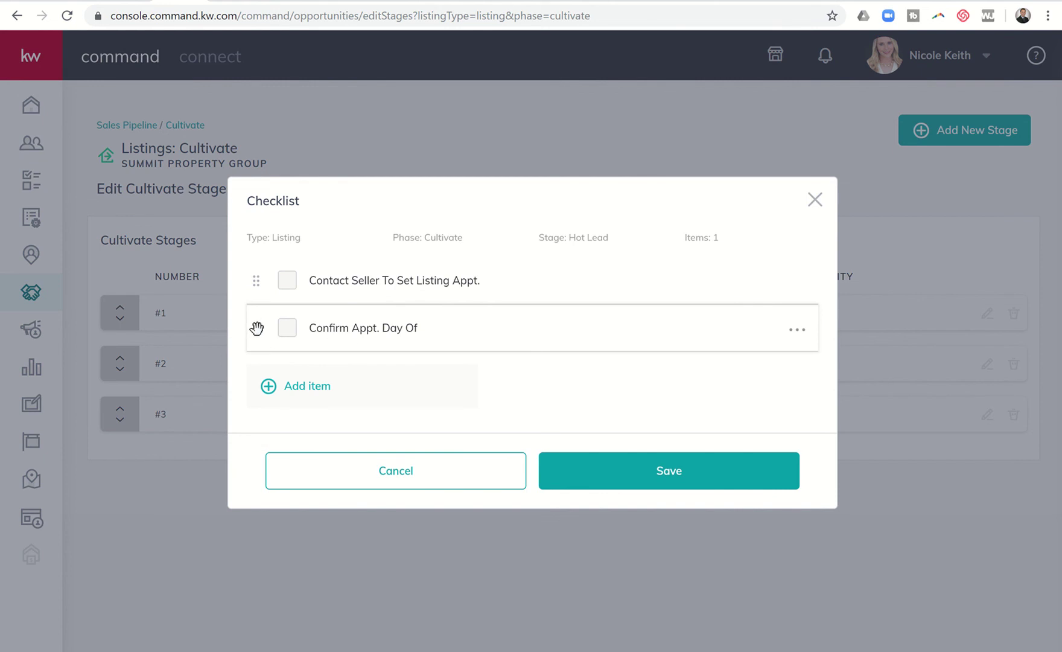
mouse_move(257, 325)
left_mouse_down()
mouse_move(253, 278)
mouse_move(257, 336)
left_mouse_up()
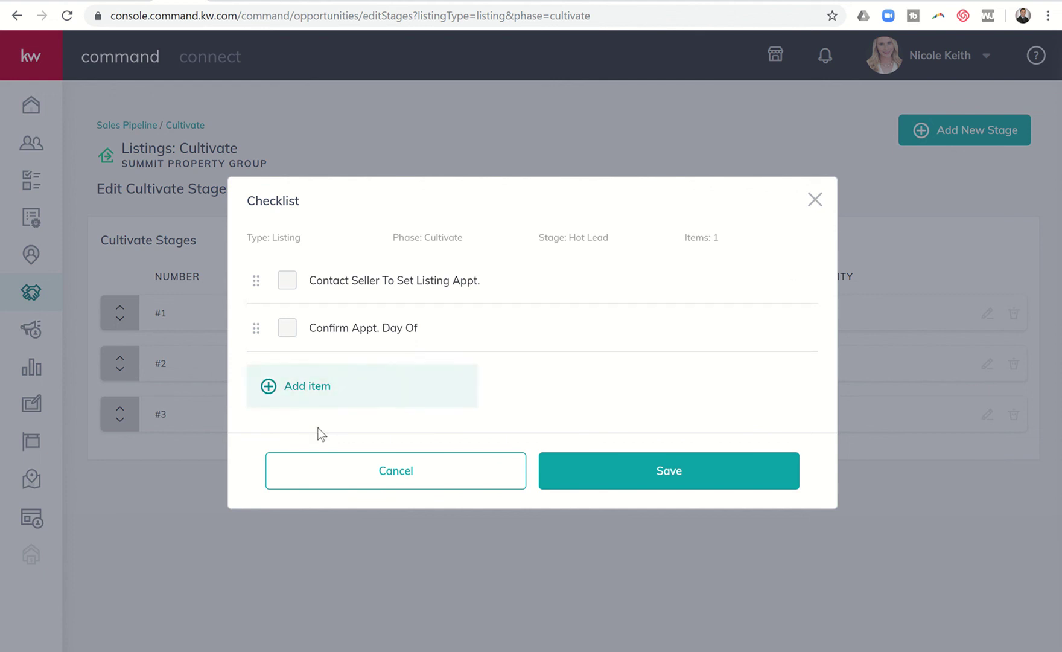
left_click(615, 477)
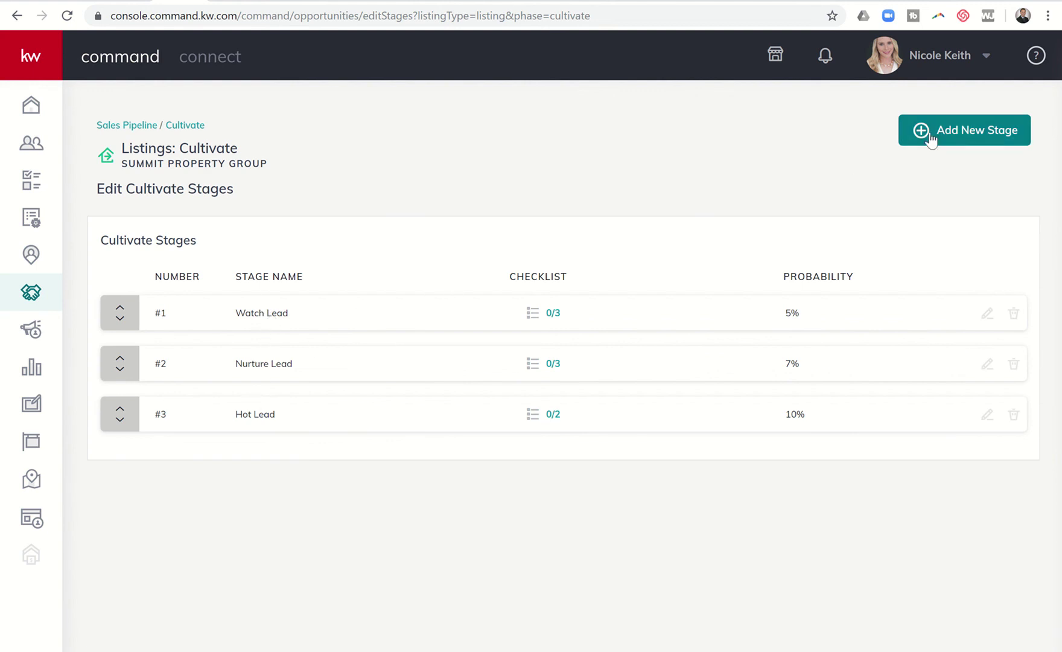
Open the Add Cultivate Stage form and close it without adding a stage
left_click(950, 139)
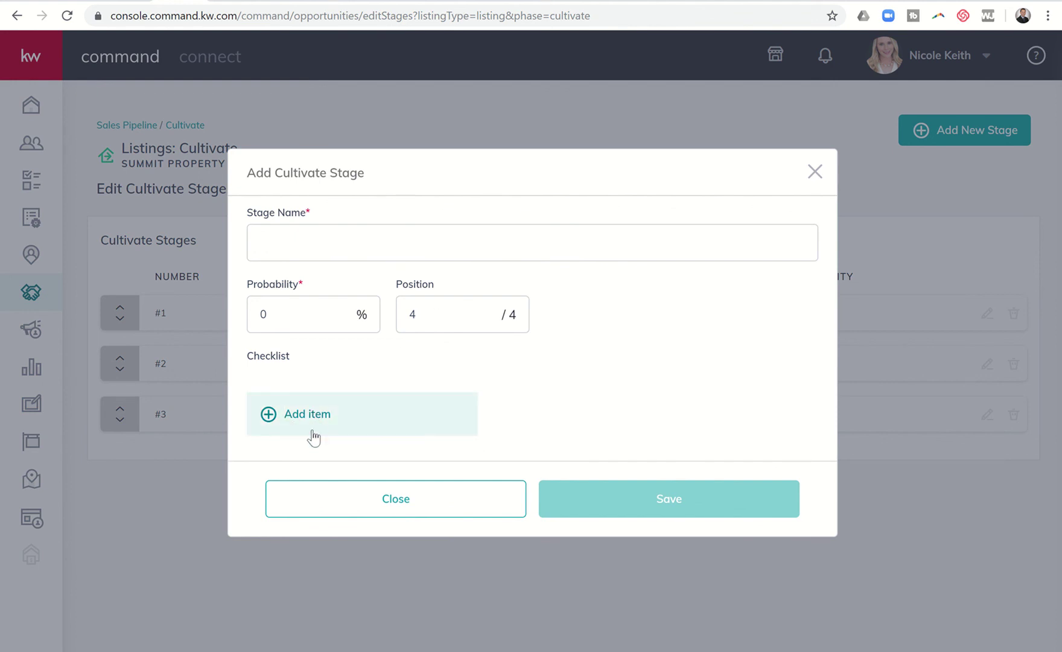
left_click(813, 173)
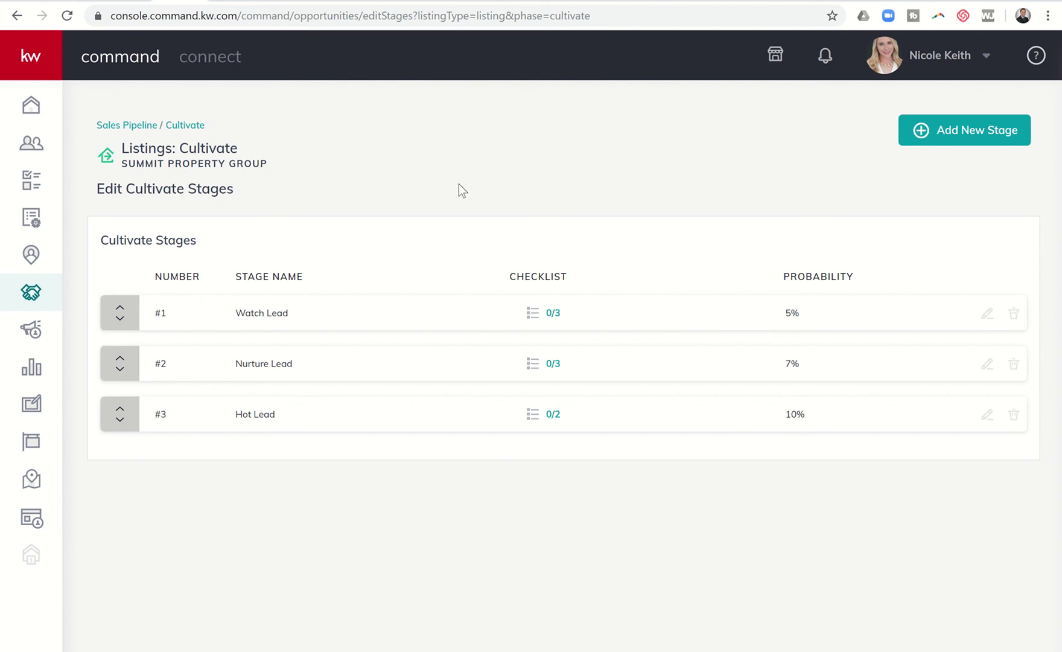
Return to the Cultivate board, then look across the Appointment phase board's stage columns
left_click(170, 126)
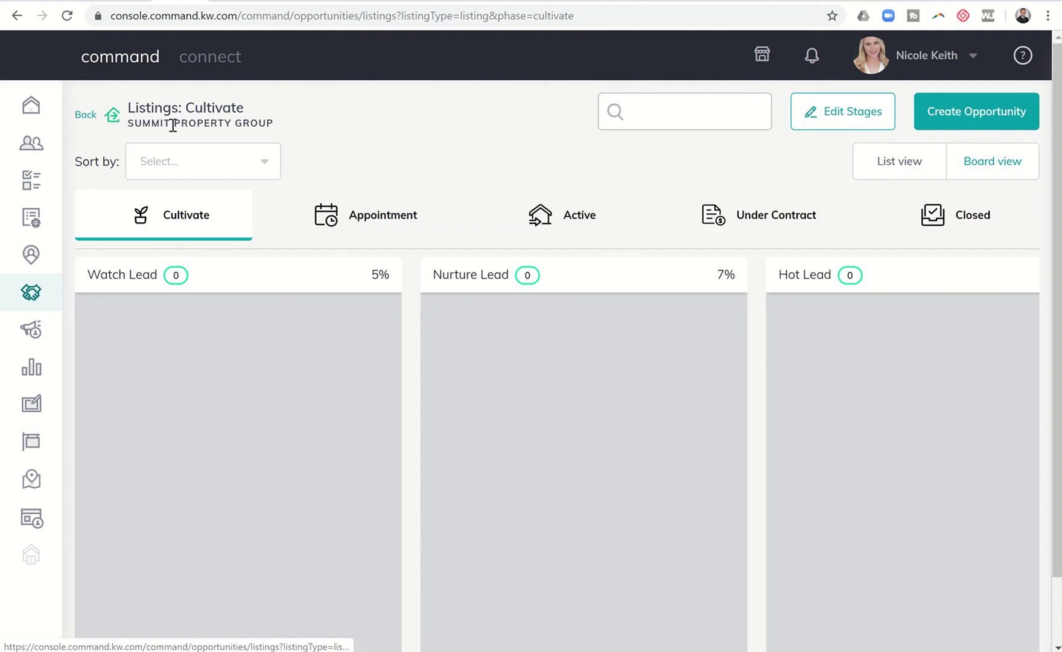
left_click(392, 228)
scroll(325, 405, "right", 5)
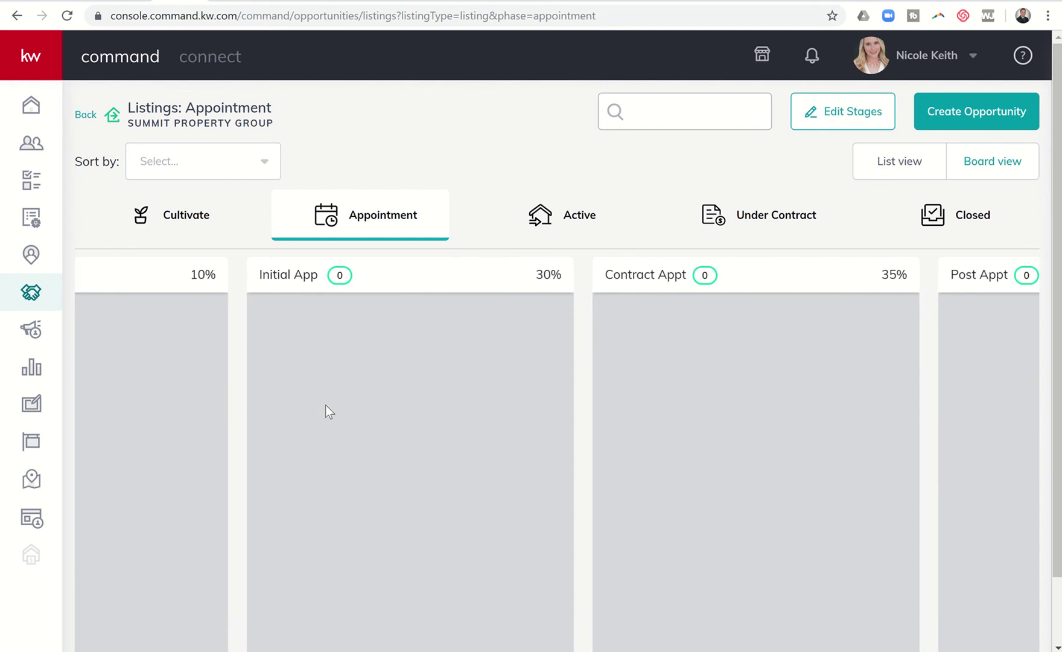
scroll(325, 404, "right", 2)
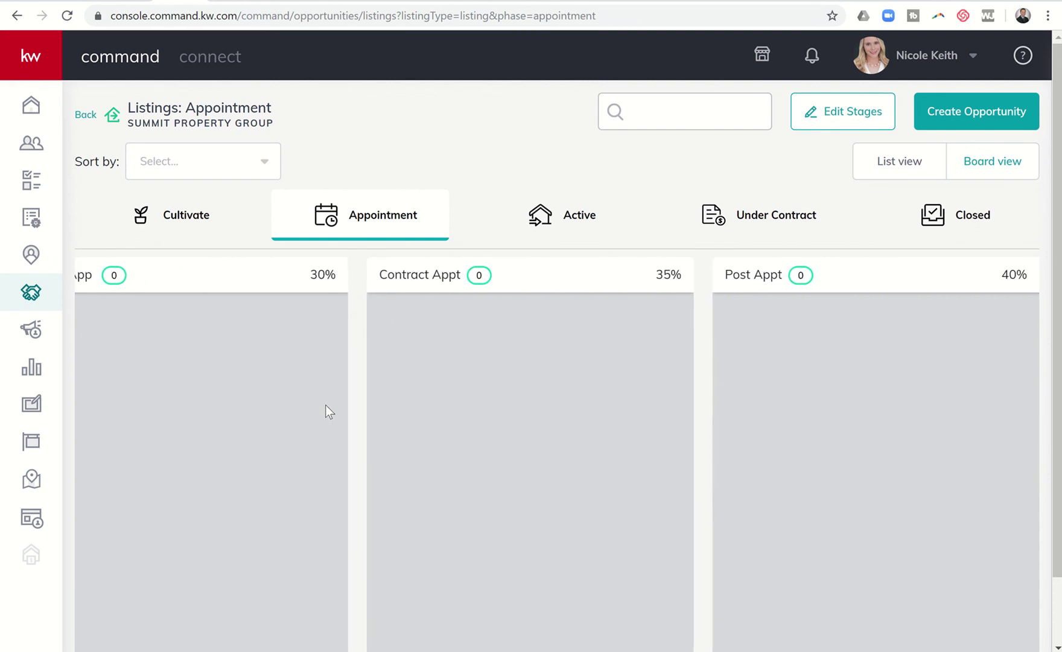
scroll(215, 392, "left", 8)
scroll(215, 391, "right", 5)
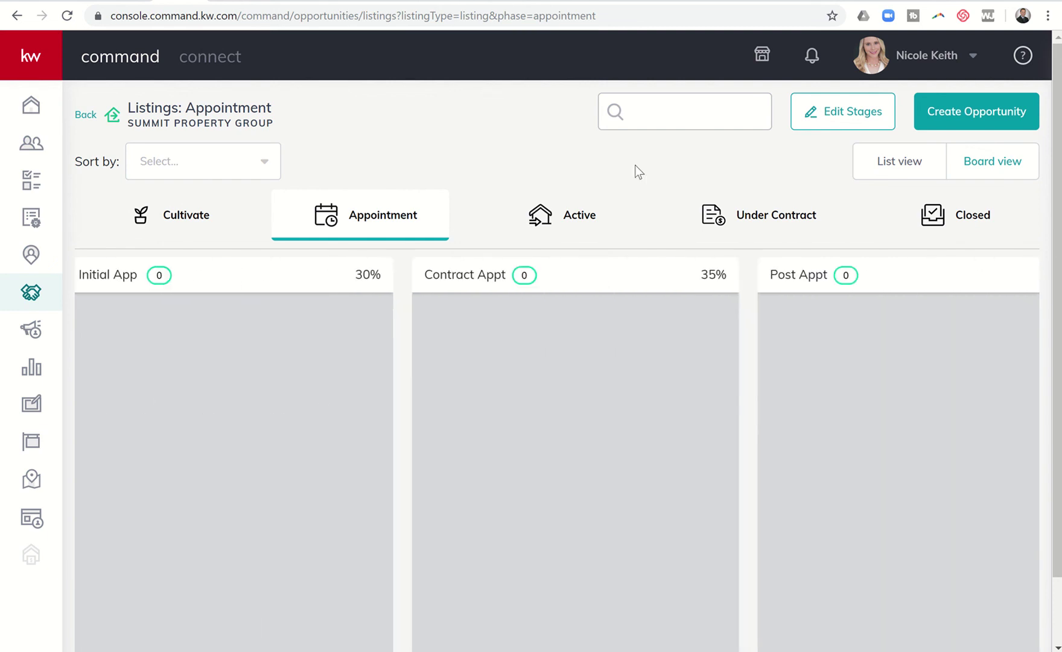
Switch to the Active phase board and scroll across its stage columns
left_click(583, 230)
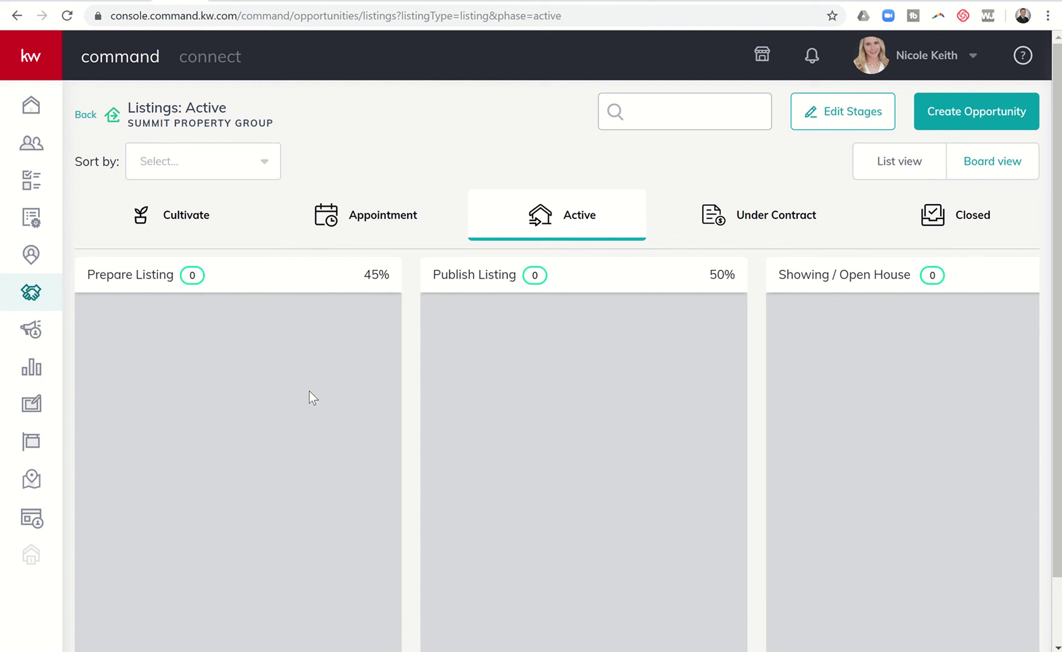
scroll(309, 392, "right", 9)
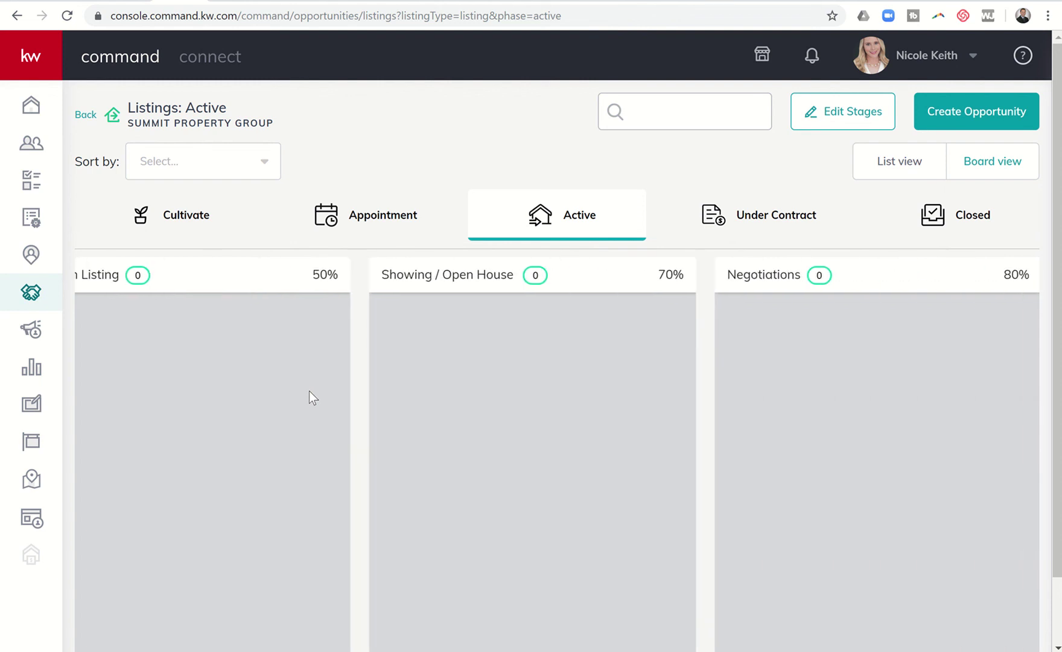
scroll(309, 392, "right", 8)
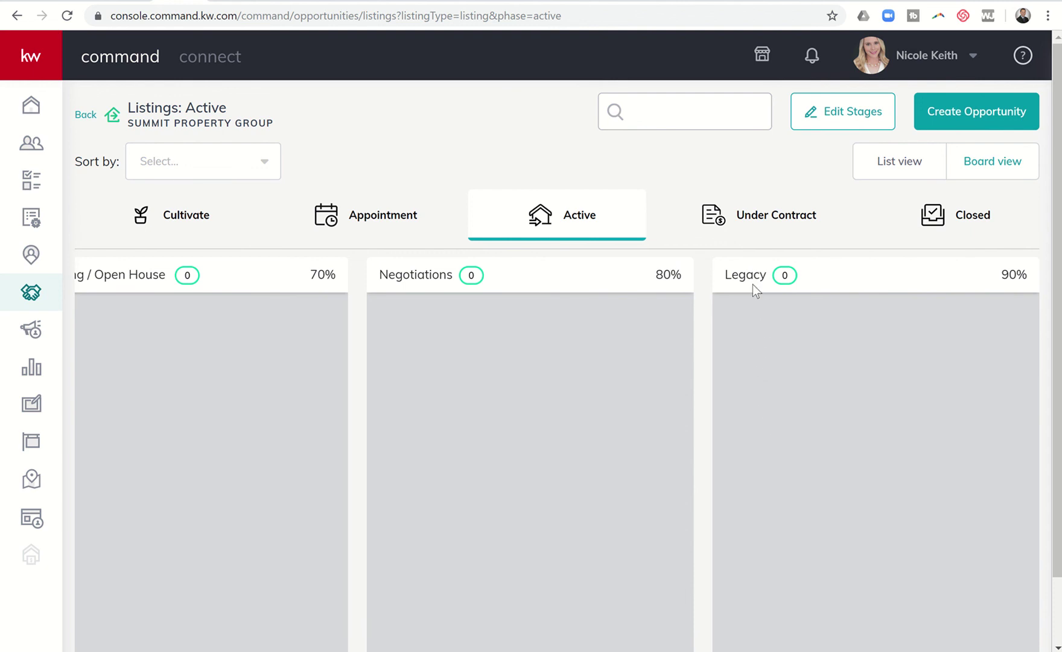
scroll(754, 288, "left", 7)
scroll(753, 285, "left", 5)
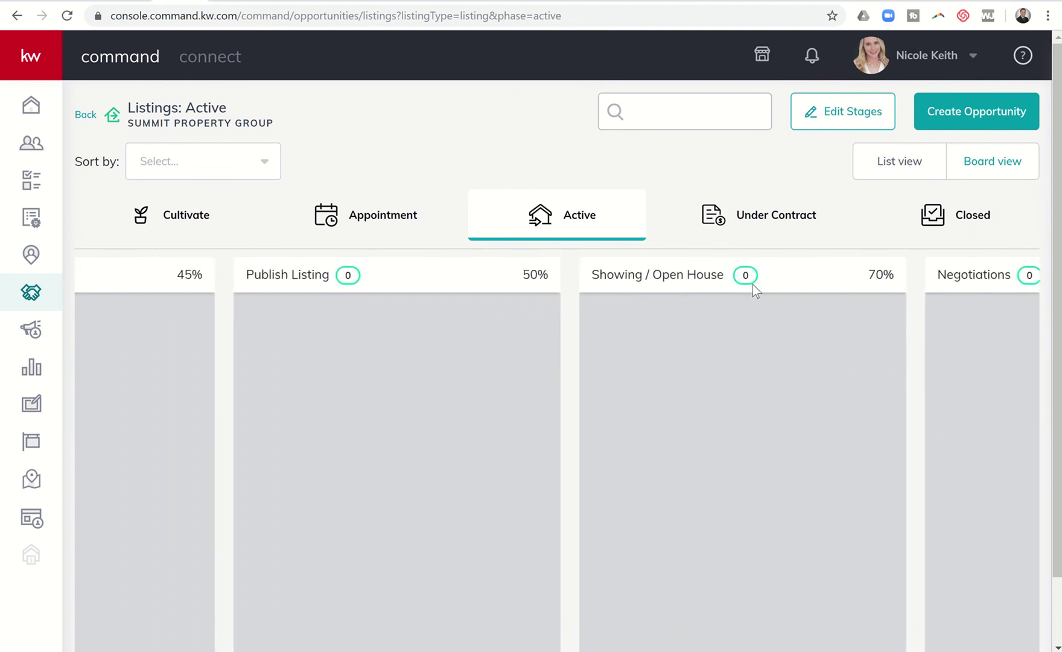
scroll(752, 285, "right", 2)
scroll(752, 285, "right", 2)
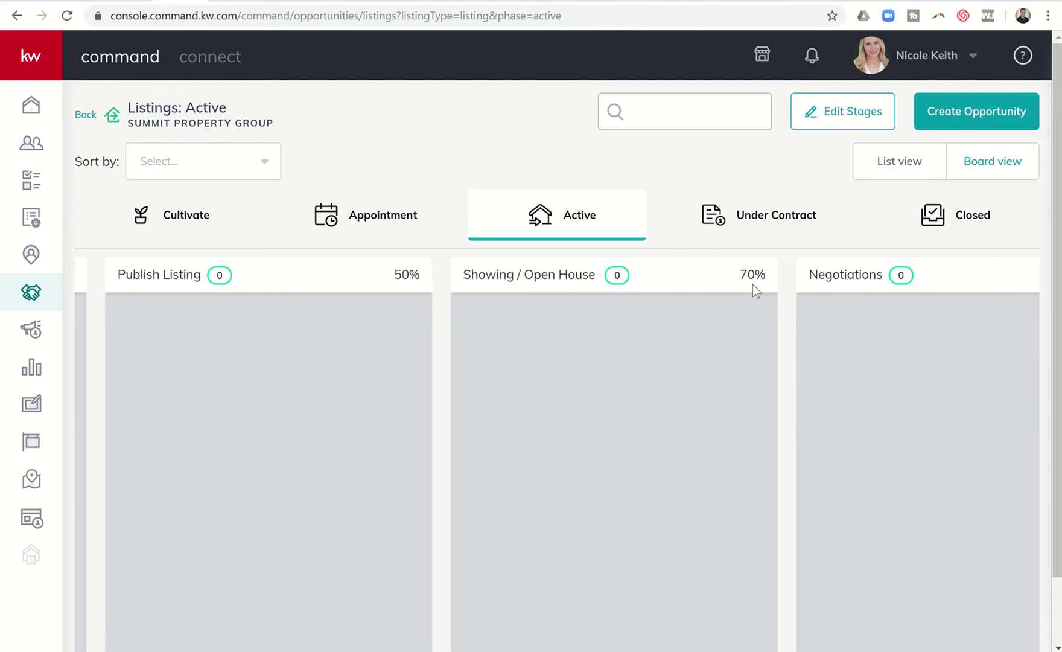
scroll(752, 285, "left", 3)
Scan the Under Contract stages, then open Closed to see its Closed 100% and Legacy 90% stages
left_click(767, 224)
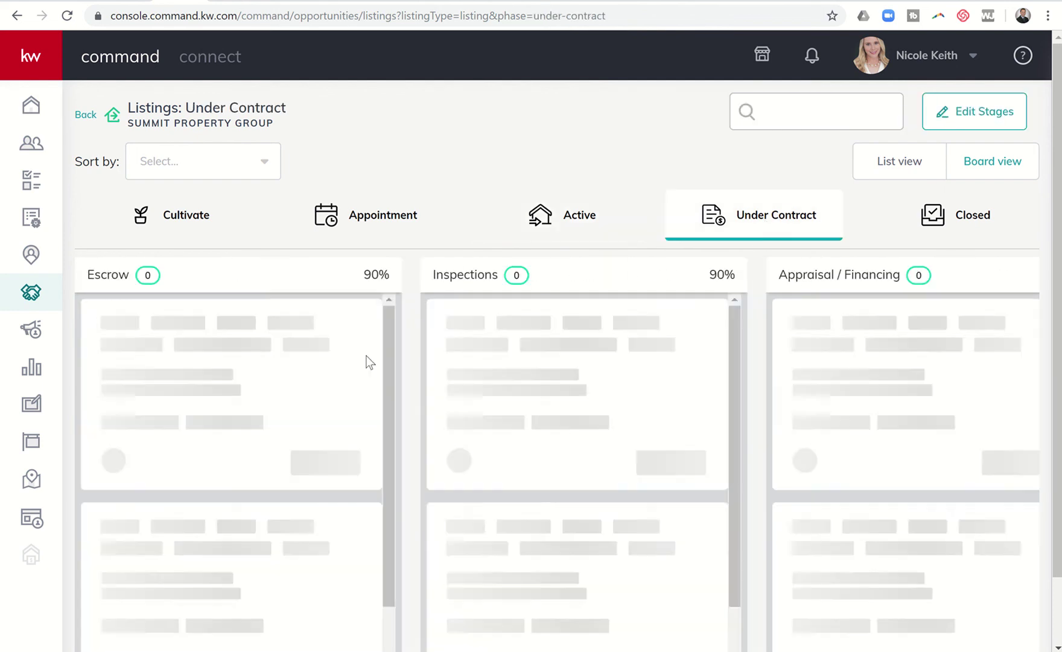
scroll(357, 356, "right", 3)
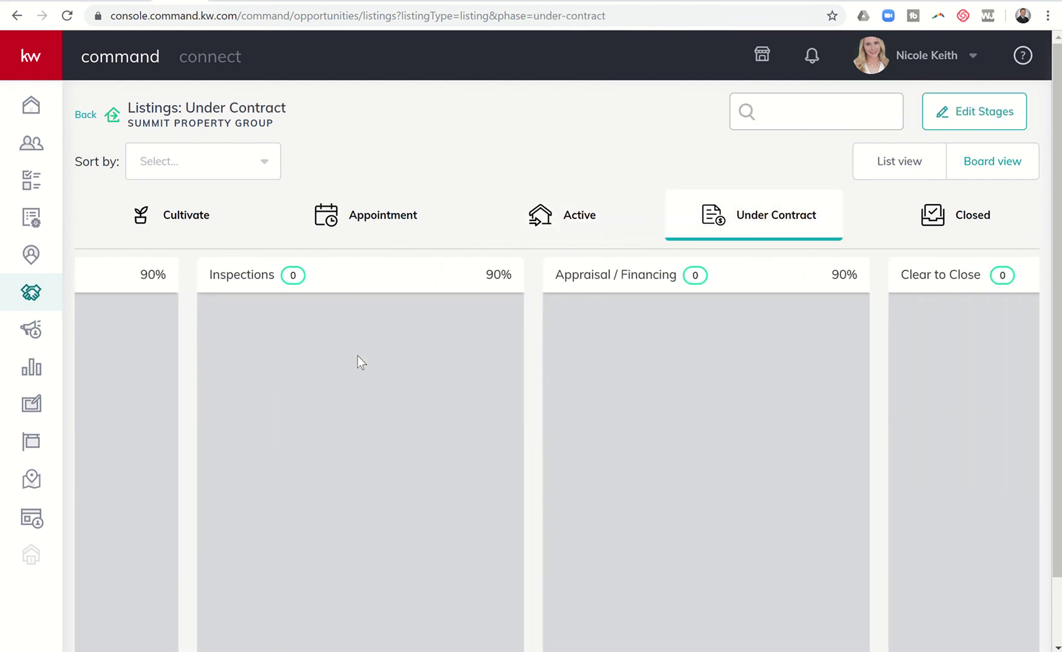
scroll(357, 356, "right", 3)
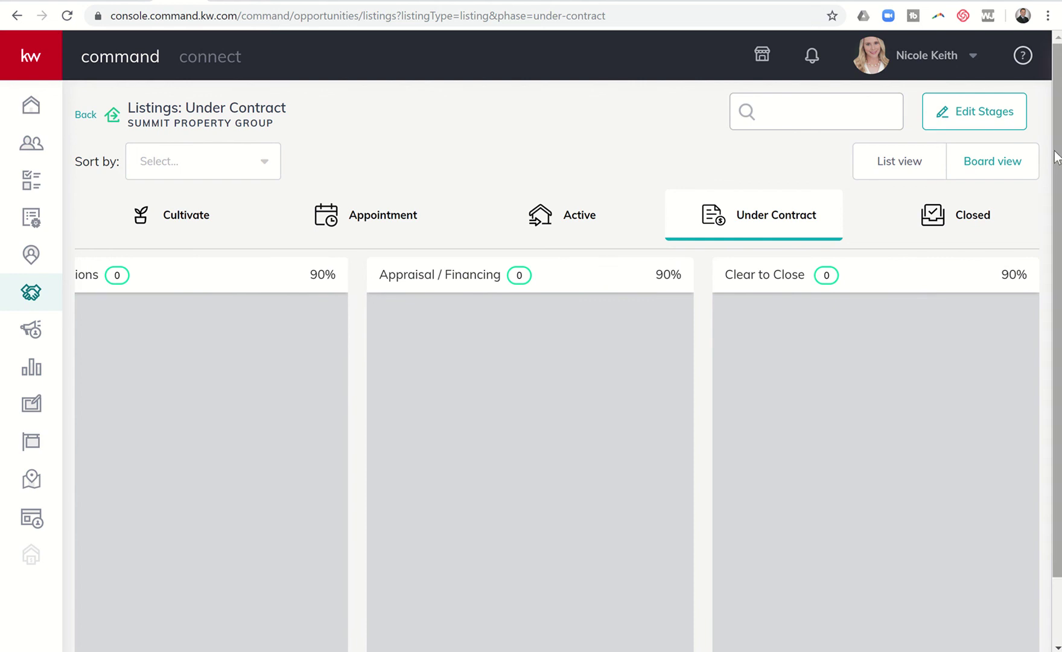
left_click(988, 227)
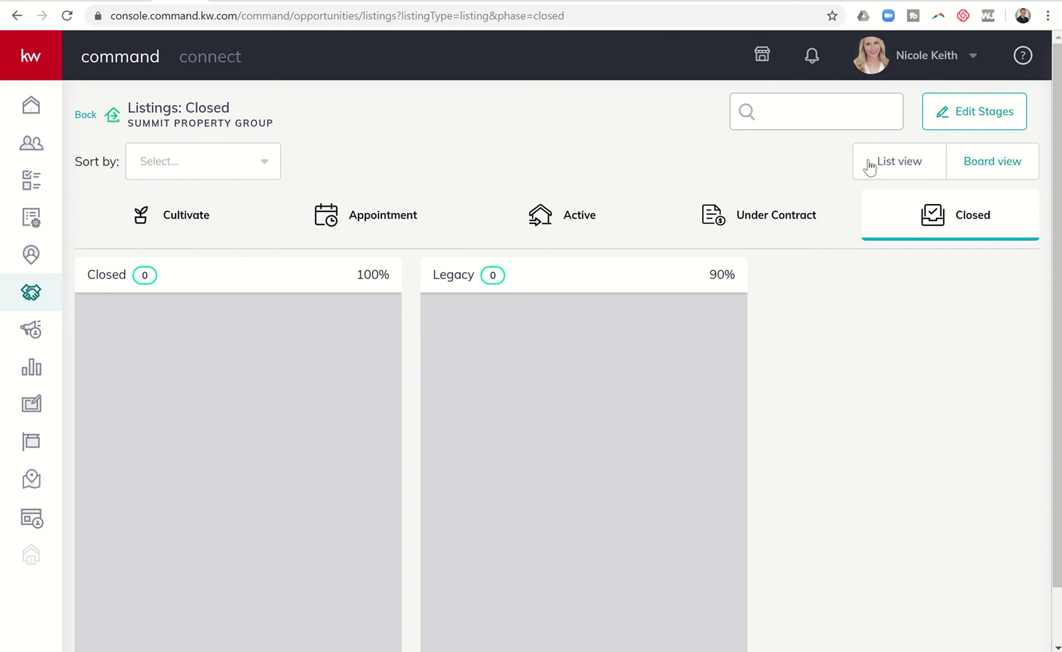
Switch the Closed phase from columns to list view, then view Under Contract as a list
left_click(972, 164)
left_click(903, 170)
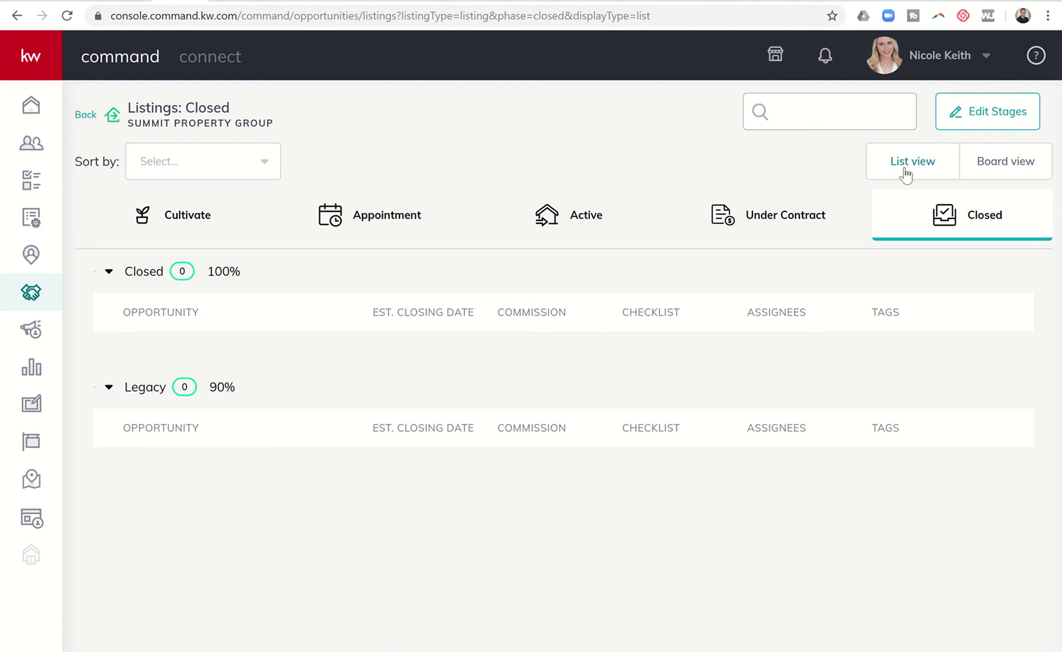
left_click(796, 224)
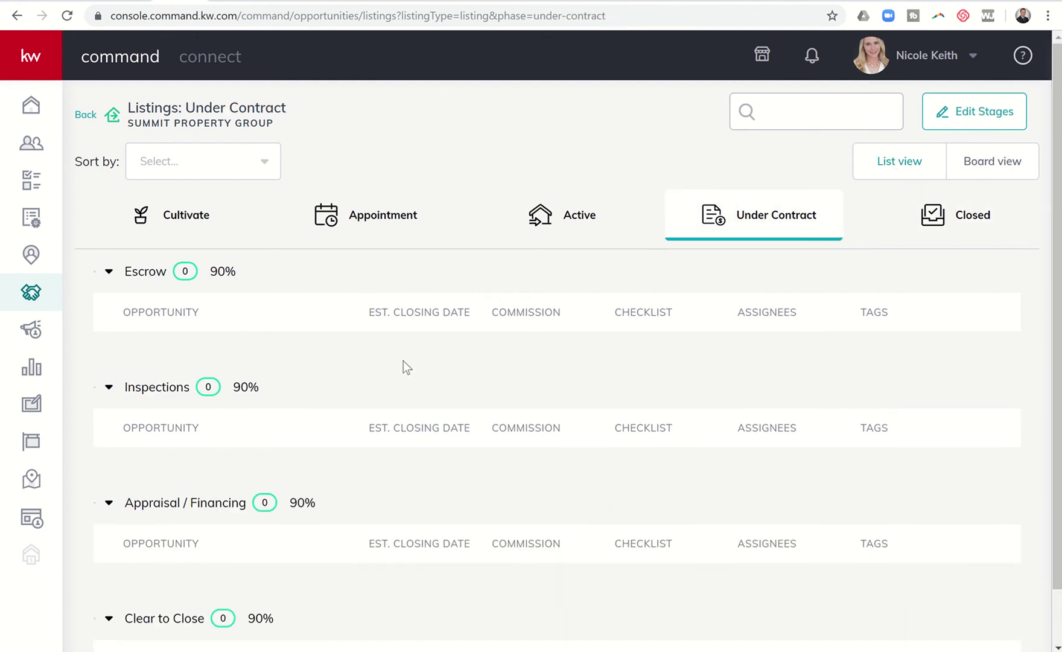
scroll(266, 530, "down", 2)
scroll(266, 530, "up", 2)
Step through the Active, Appointment and Cultivate phase lists, ending on Watch, Nurture and Hot Lead
left_click(558, 234)
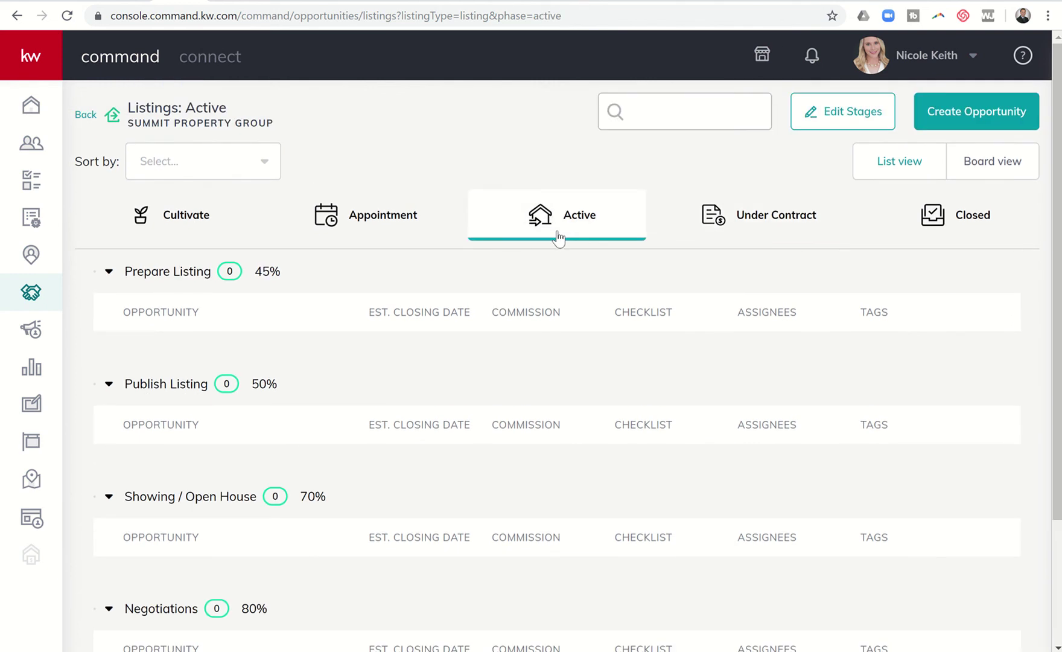
scroll(316, 352, "down", 3)
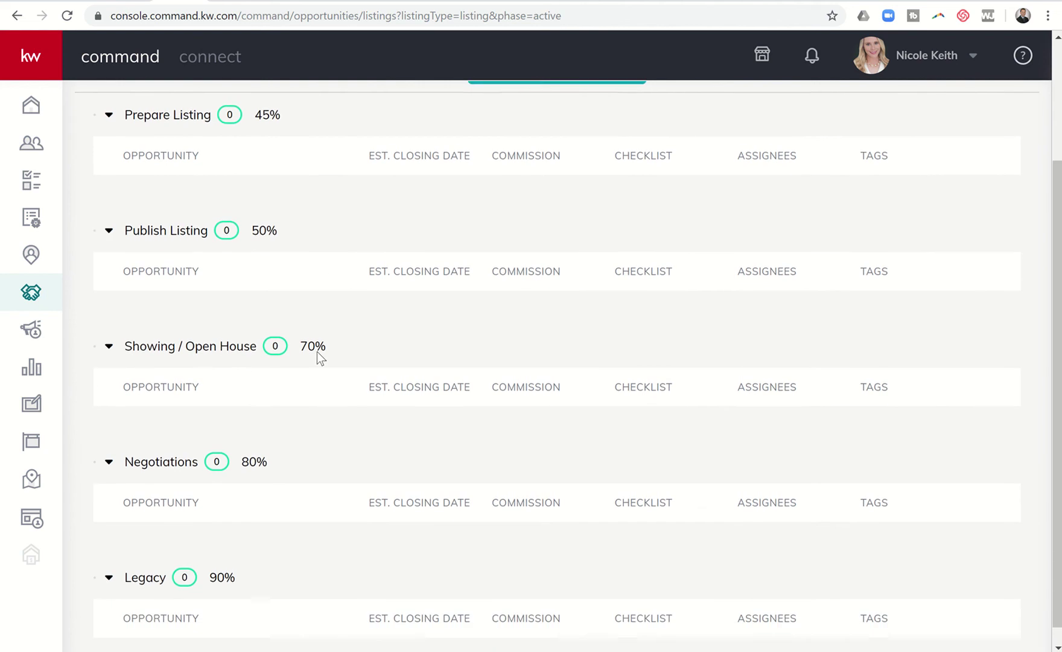
scroll(317, 352, "up", 3)
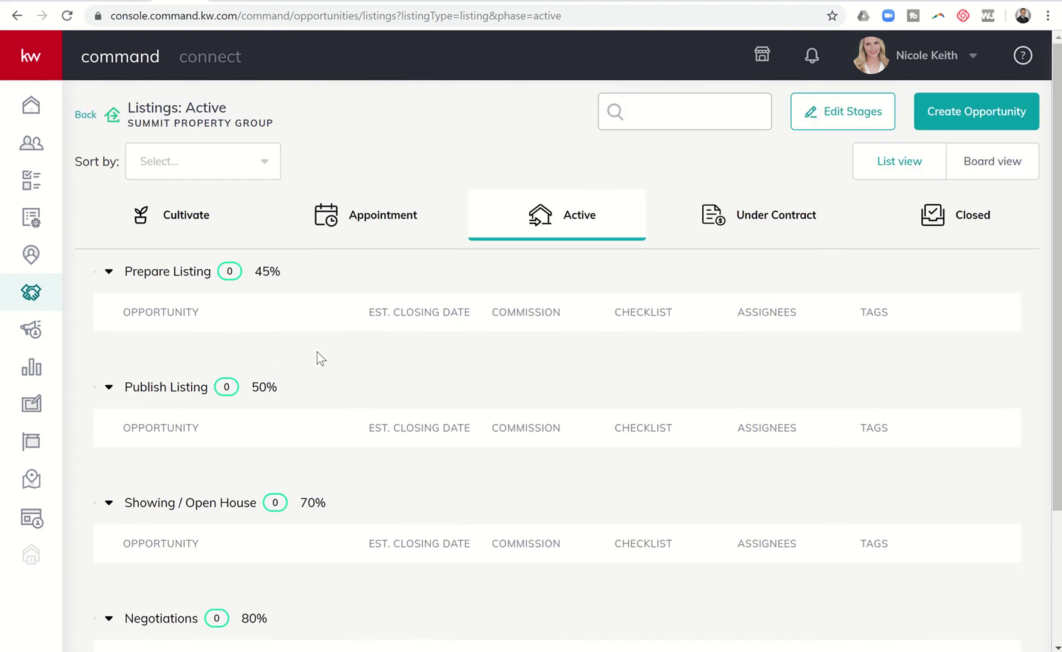
left_click(374, 216)
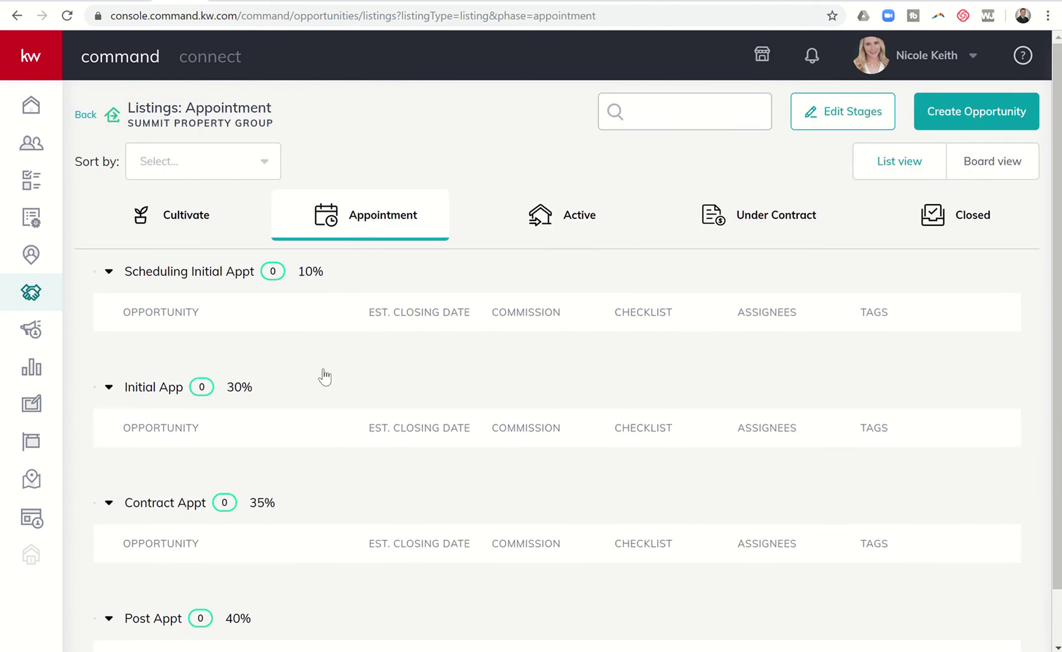
scroll(323, 375, "down", 1)
scroll(325, 375, "up", 1)
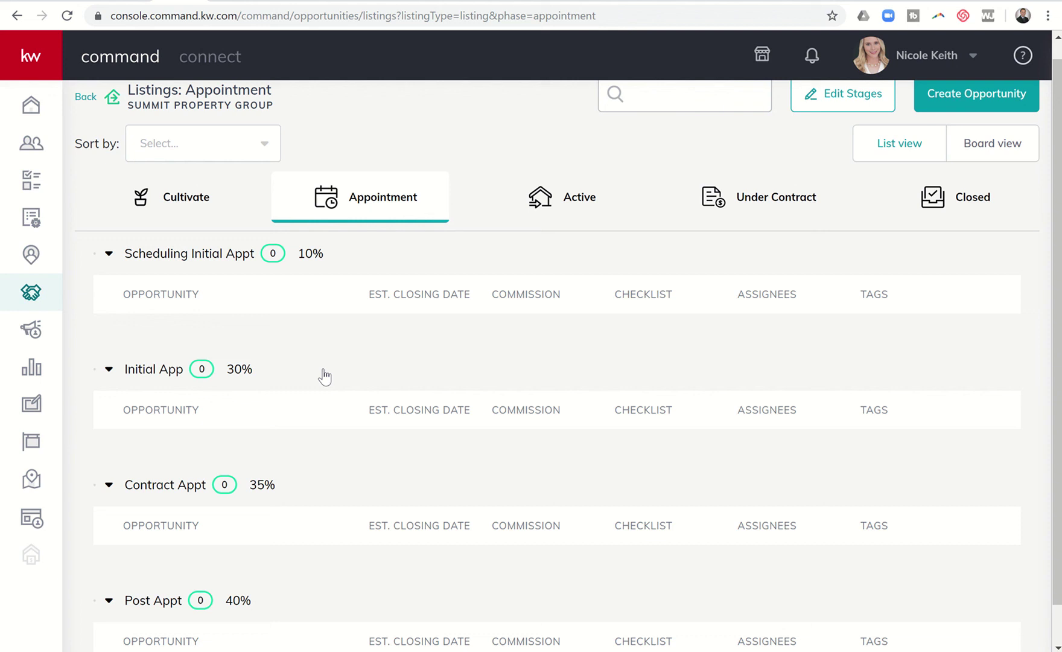
left_click(188, 217)
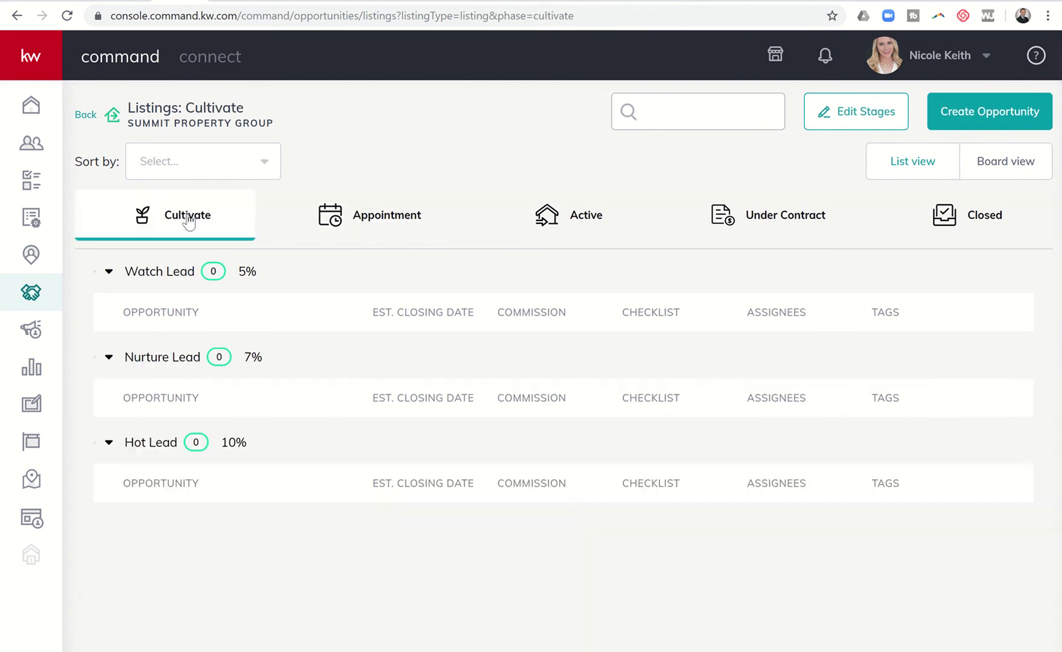
Browse the pipeline dashboard, then reopen Listings Cultivate with Watch Lead 5% and Nurture Lead 7% columns
left_click(36, 291)
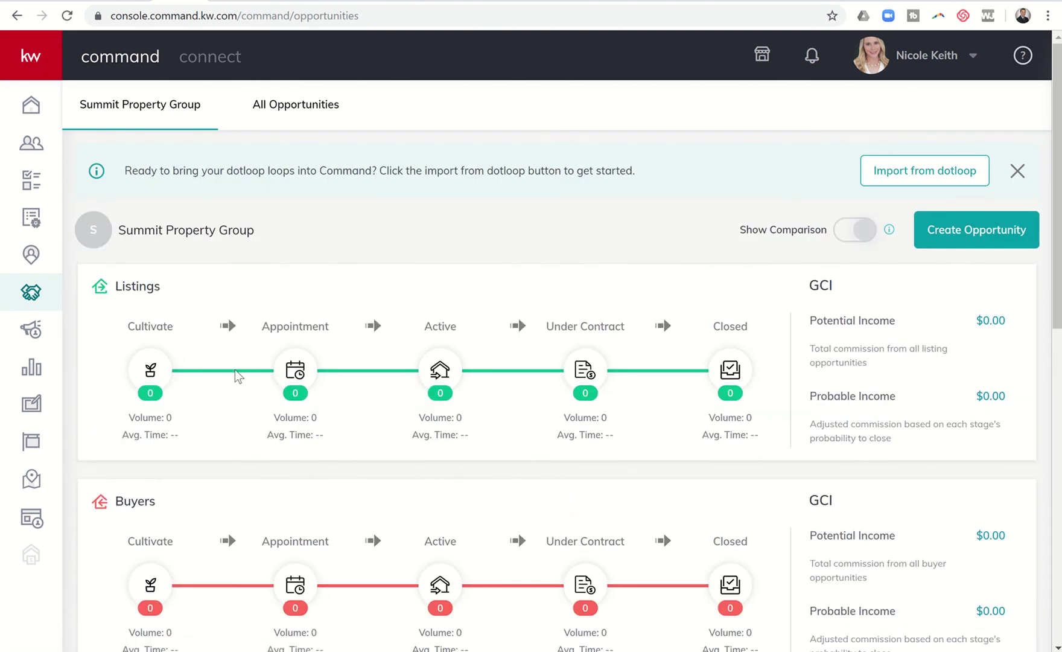
scroll(235, 369, "down", 5)
scroll(235, 372, "down", 5)
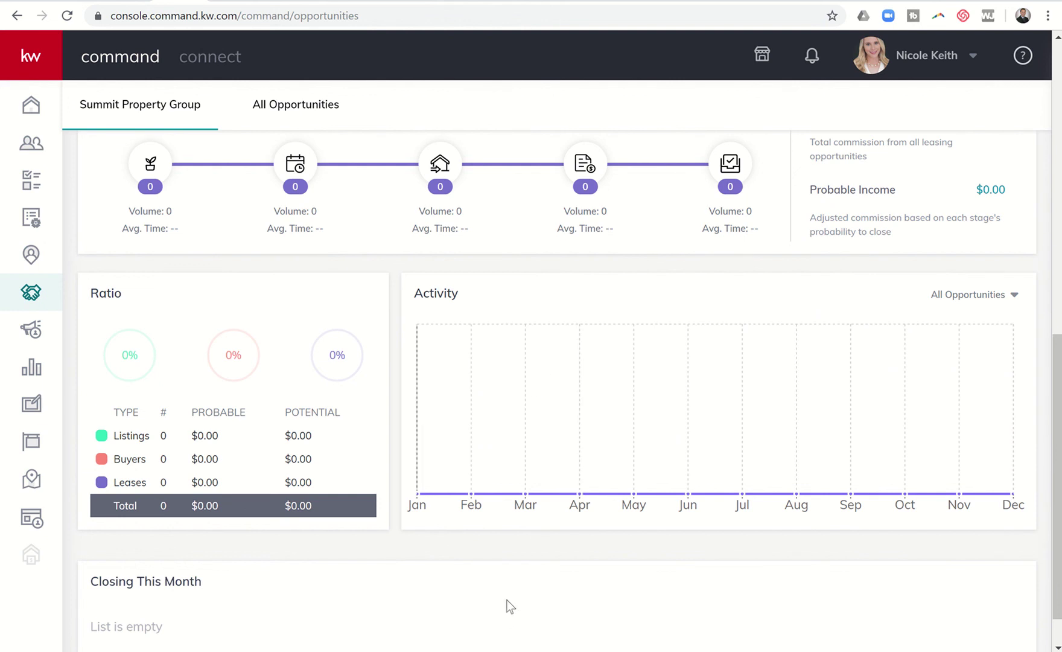
scroll(512, 563, "up", 6)
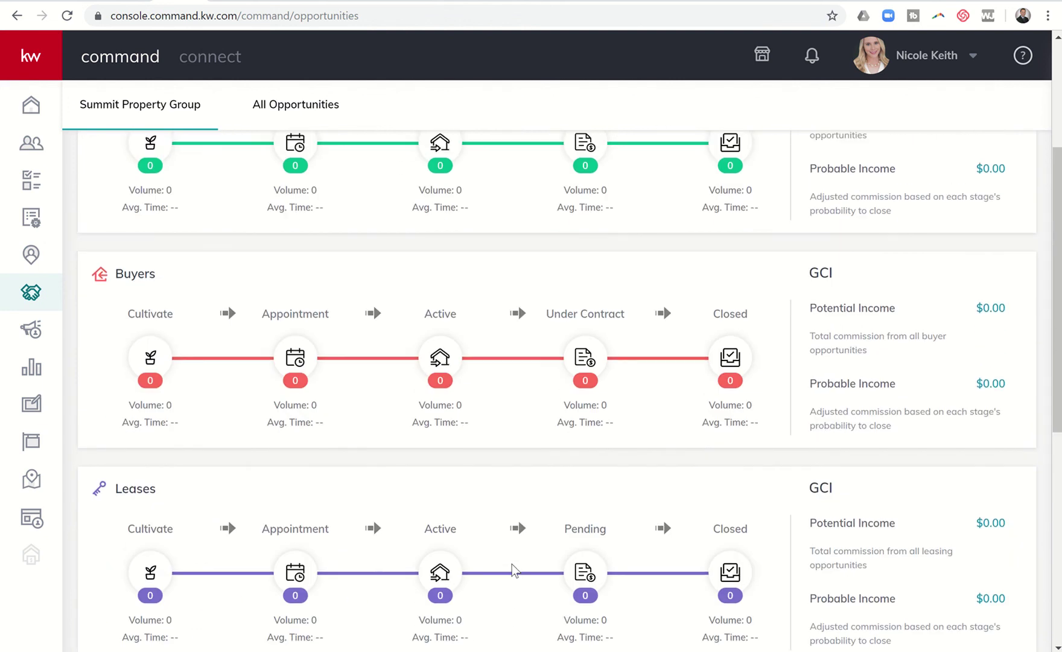
scroll(512, 563, "up", 1)
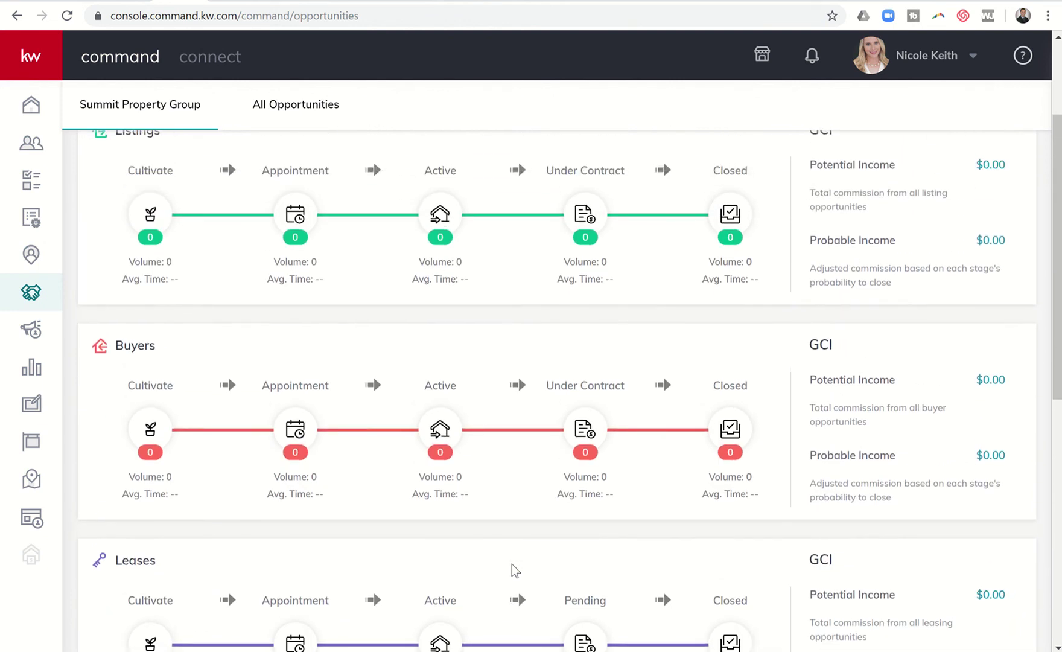
scroll(512, 563, "up", 1)
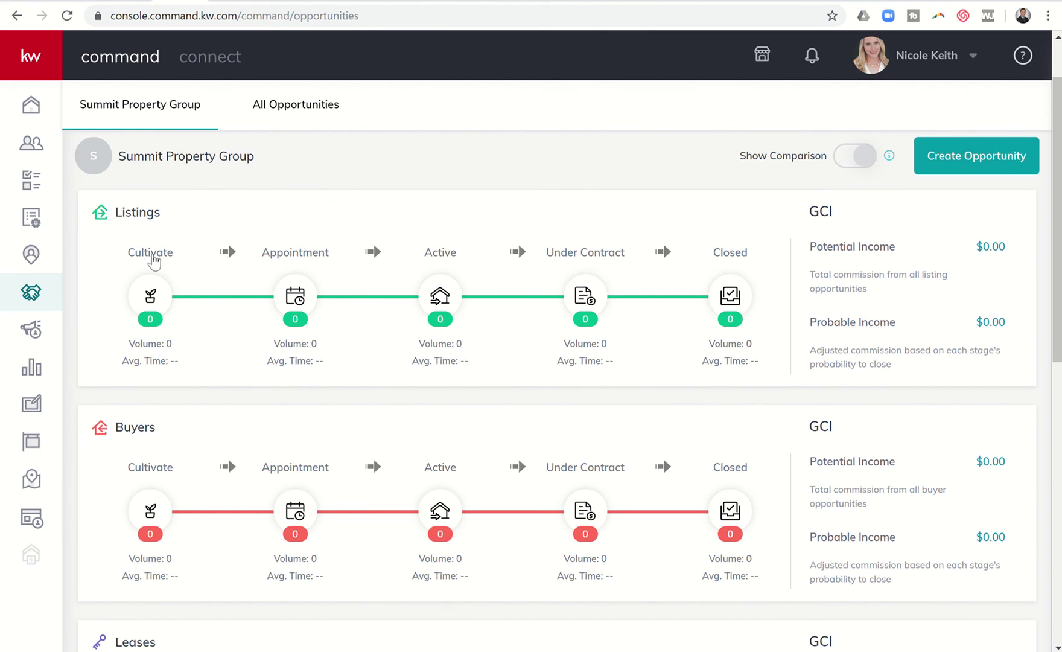
left_click(152, 256)
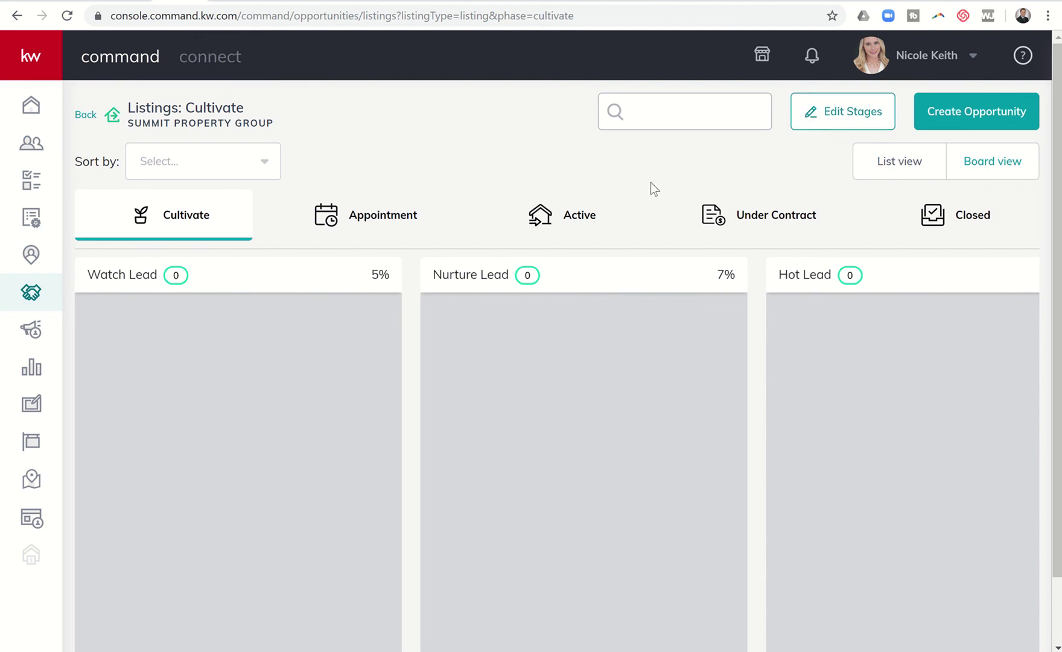
Review the Summit Property Group dashboard, where Listings and Buyers both show 0 and $0.00 income
left_click(35, 293)
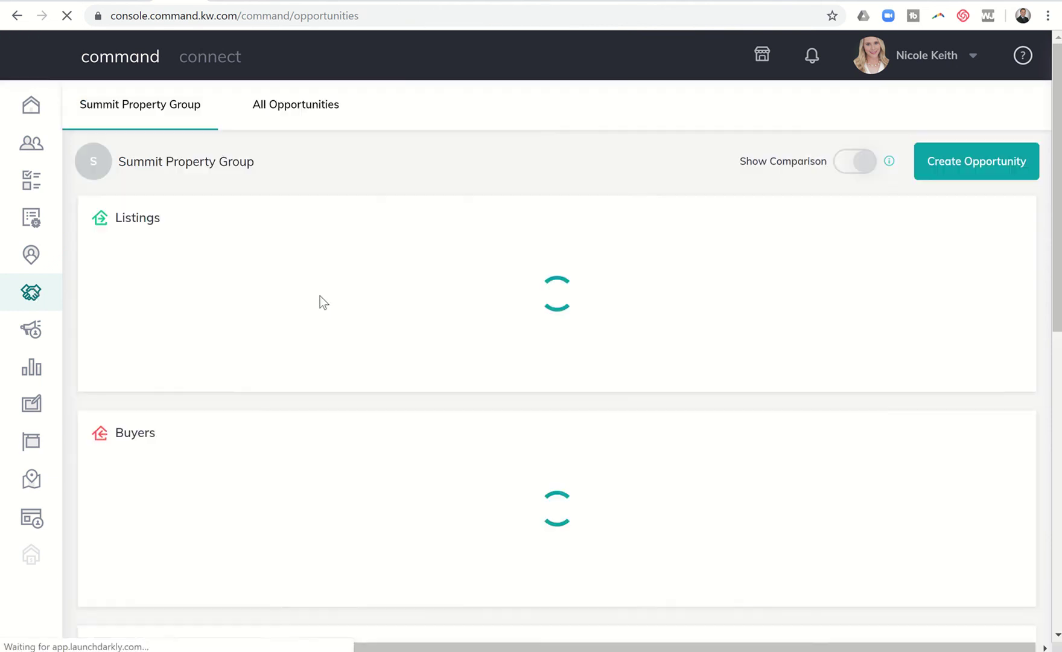
scroll(319, 295, "down", 2)
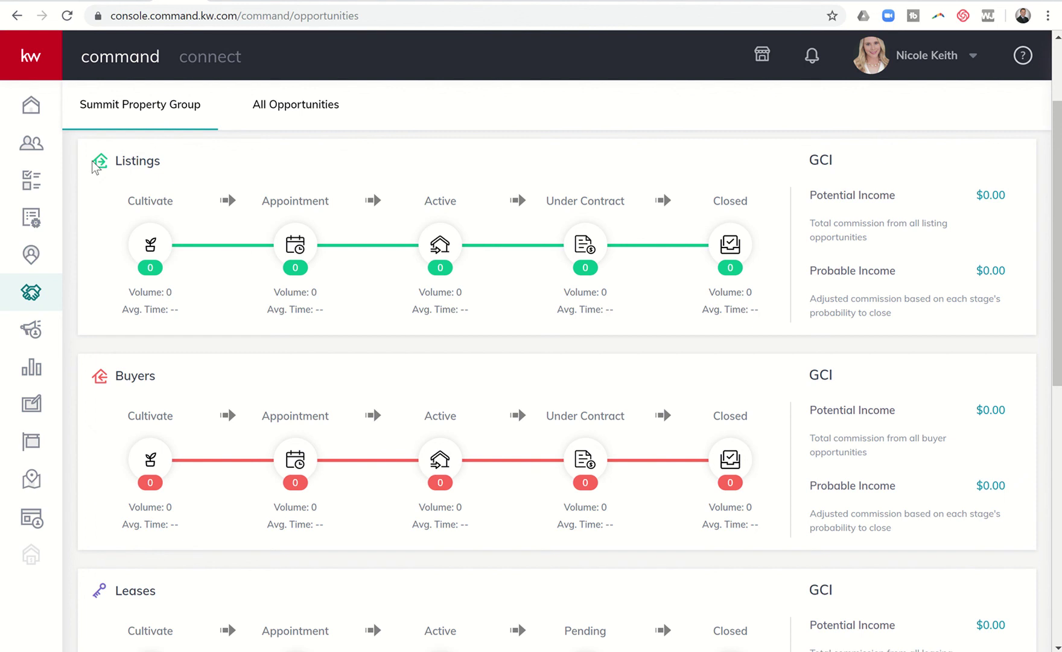
scroll(87, 225, "down", 5)
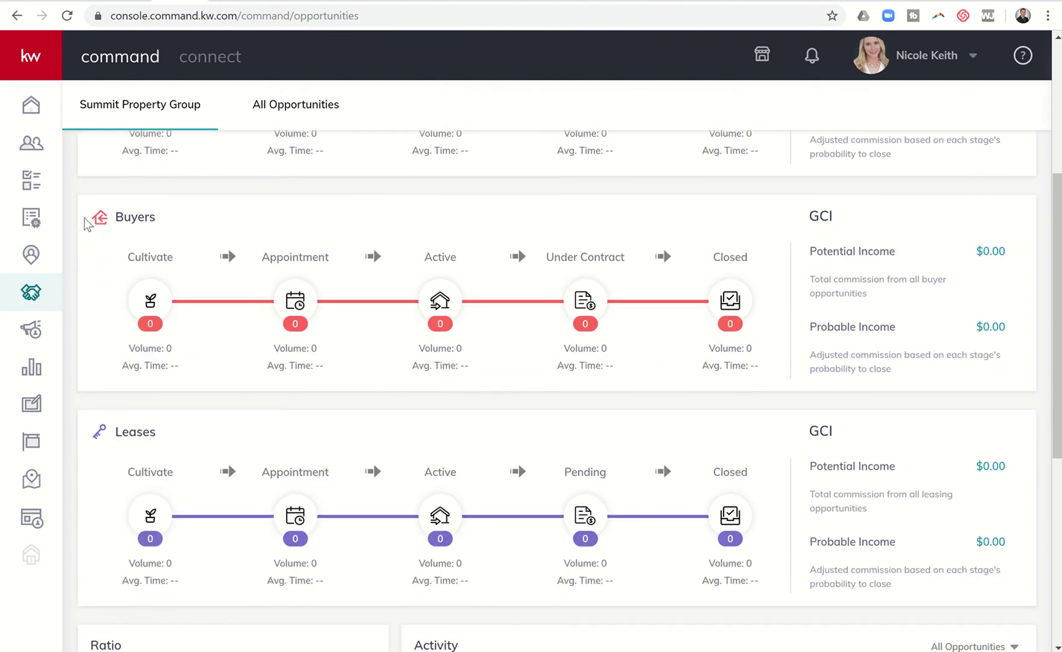
scroll(88, 224, "up", 6)
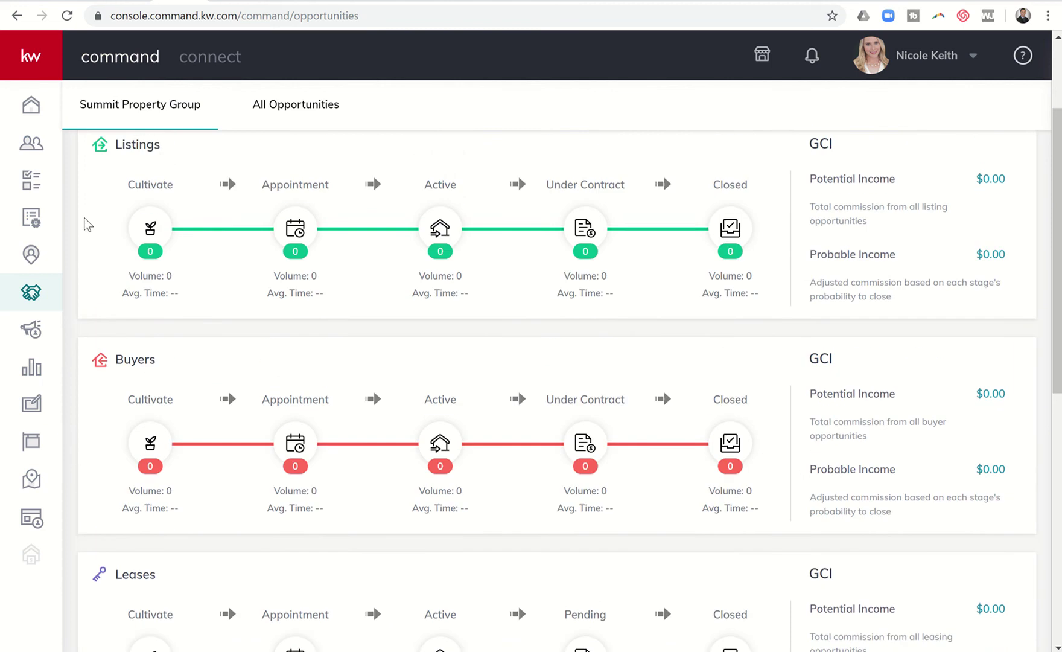
scroll(88, 224, "up", 1)
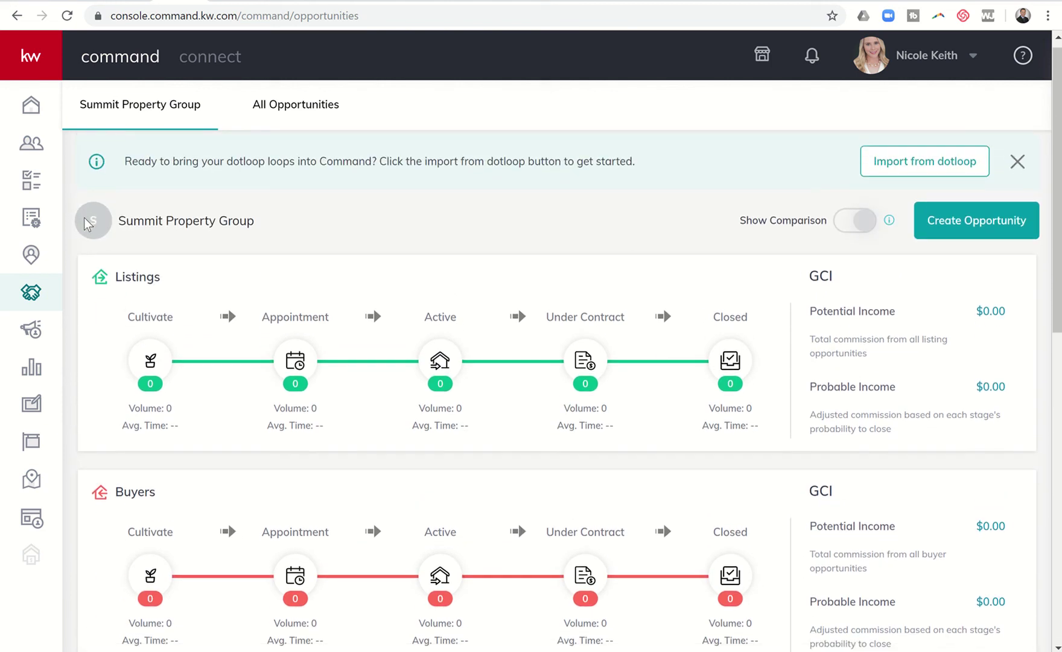
scroll(88, 224, "down", 2)
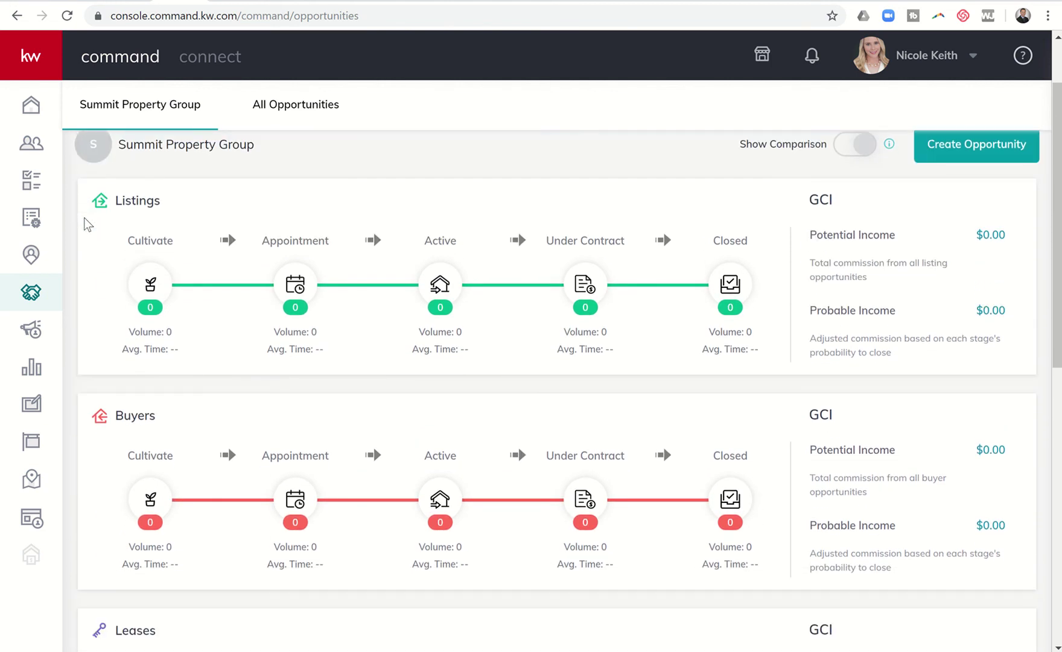